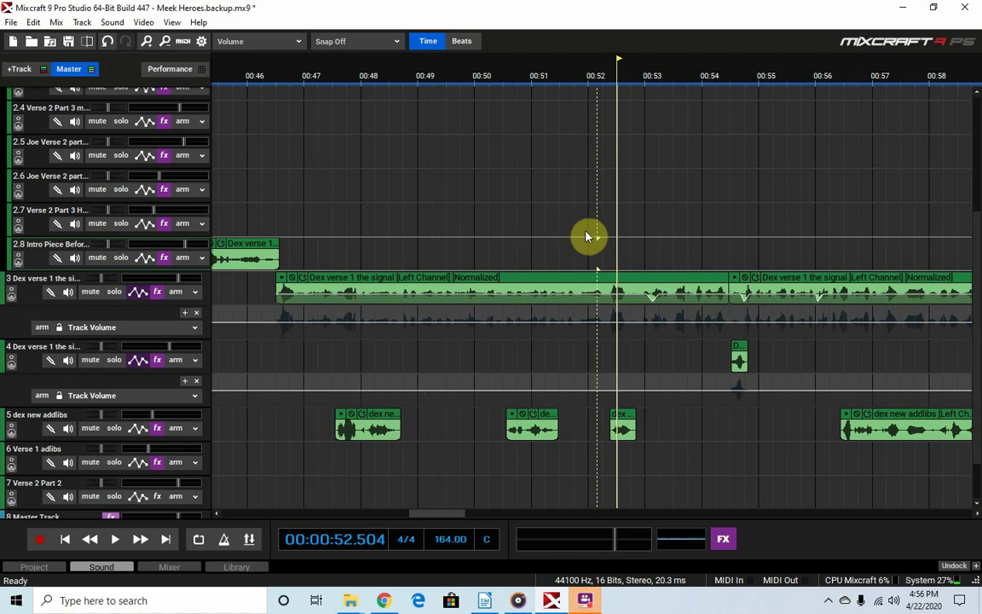
- Zoom and scroll the timeline to frame the vocal clips from about 00:52.5 to 00:56.5
scroll(533, 287, up, 2)
scroll(533, 287, down, 2)
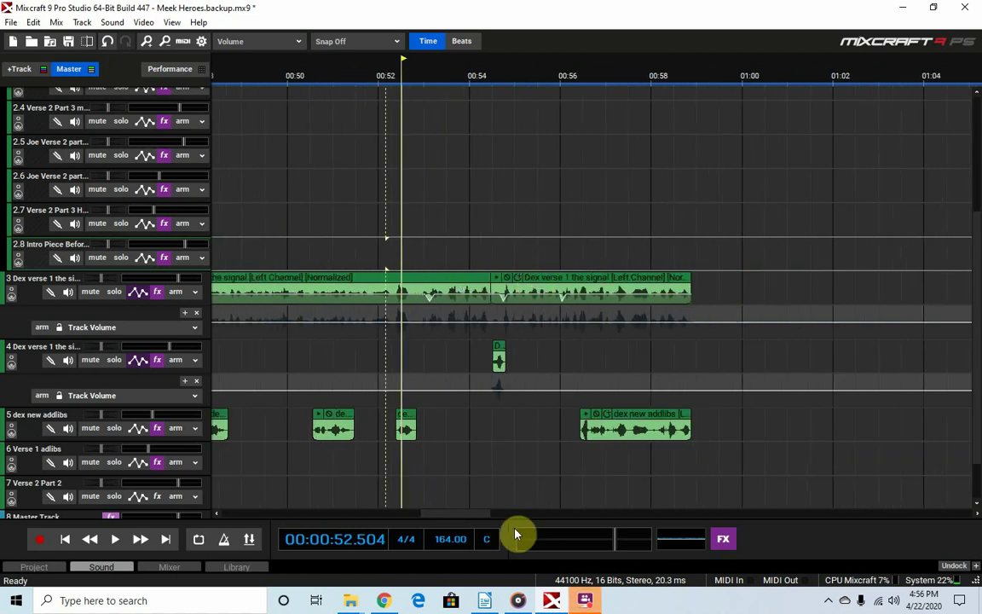
scroll(475, 516, up, 3)
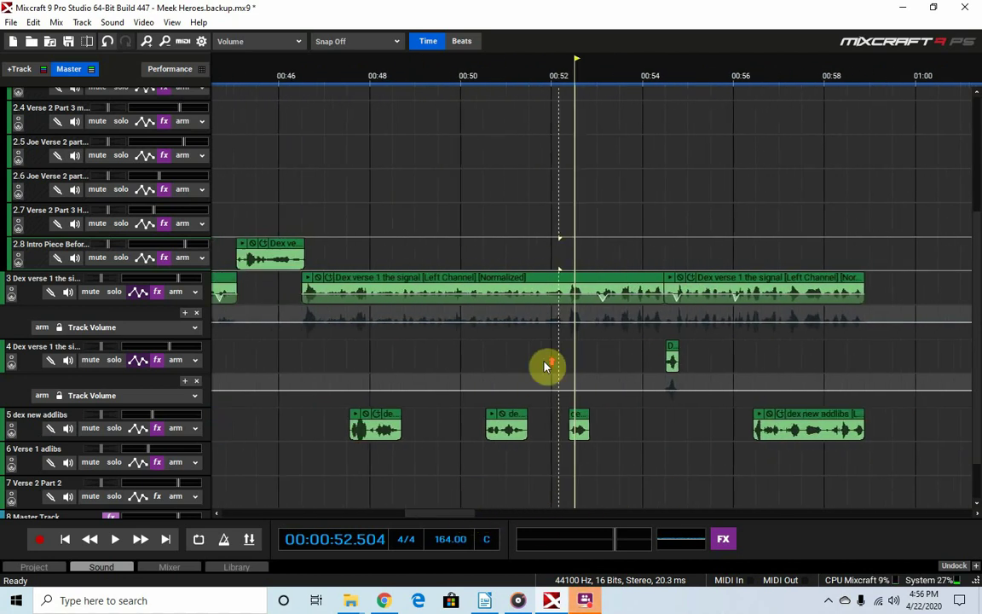
scroll(529, 372, up, 1)
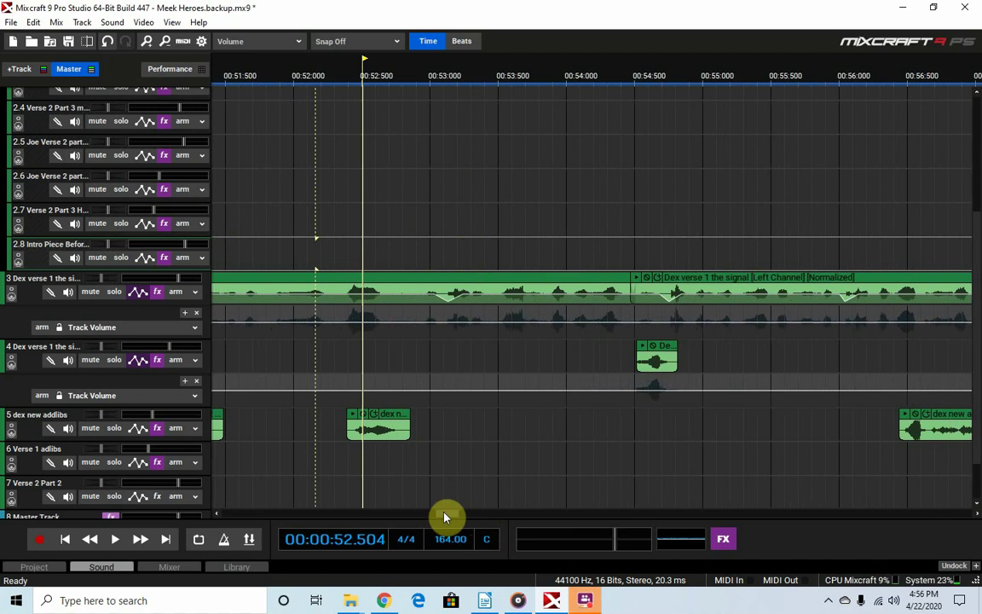
scroll(445, 517, down, 4)
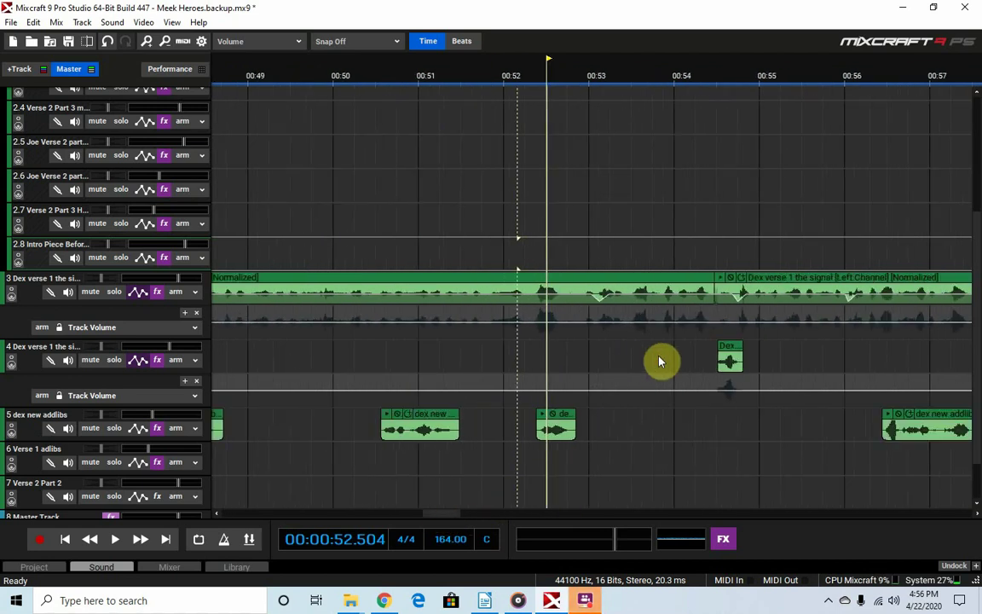
scroll(659, 361, down, 3)
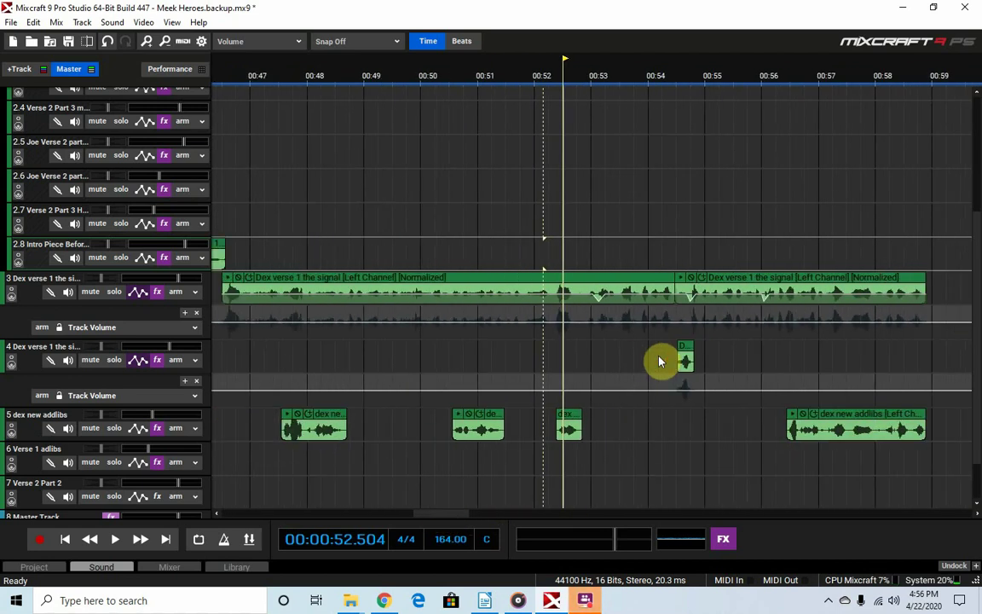
scroll(659, 361, down, 2)
scroll(659, 361, up, 5)
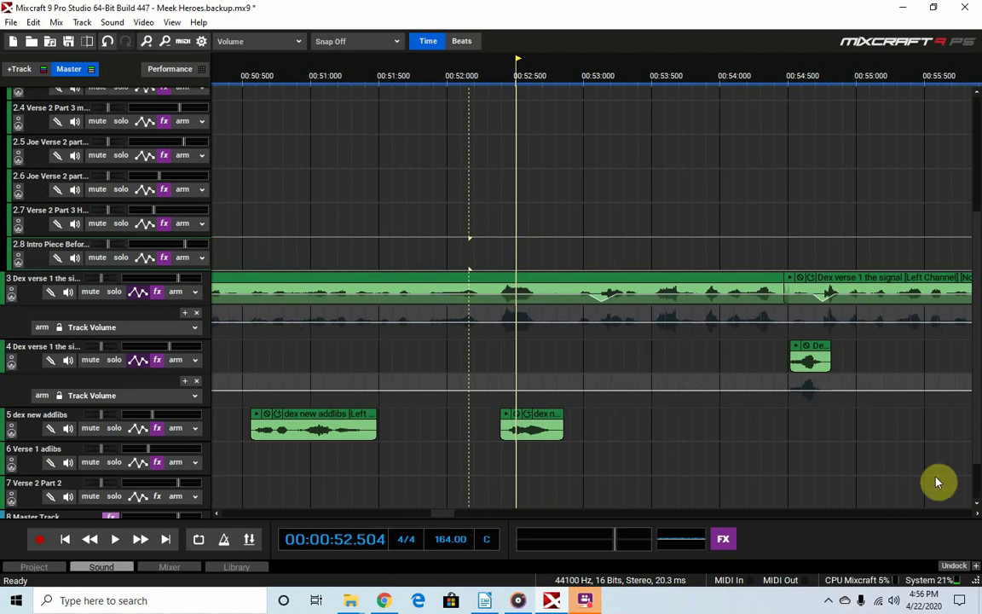
click(977, 514)
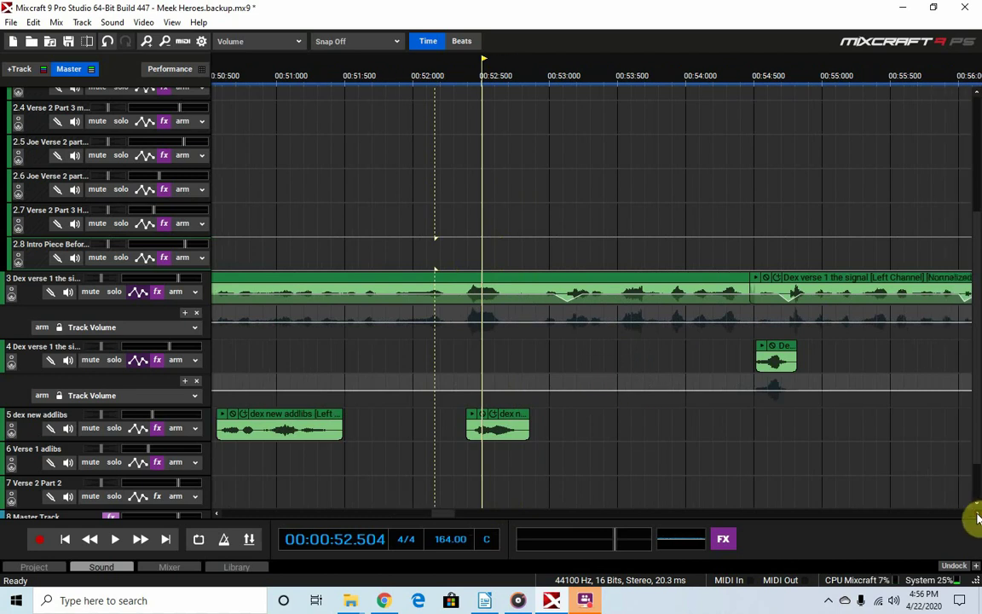
scroll(669, 314, up, 1)
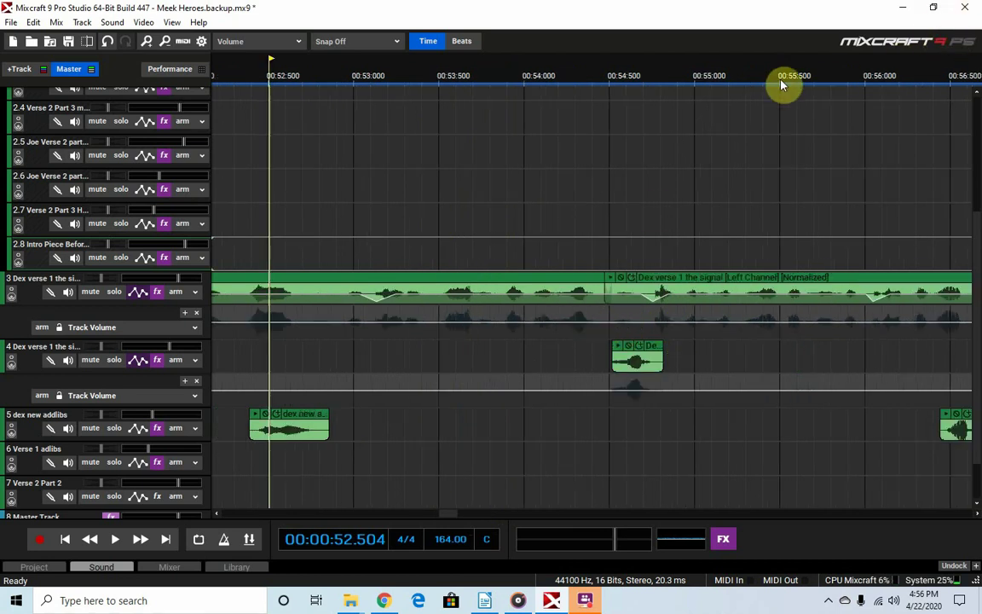
- Insert Acoustica Delay on the Dex verse 1 track and load its 2020 preset
click(157, 293)
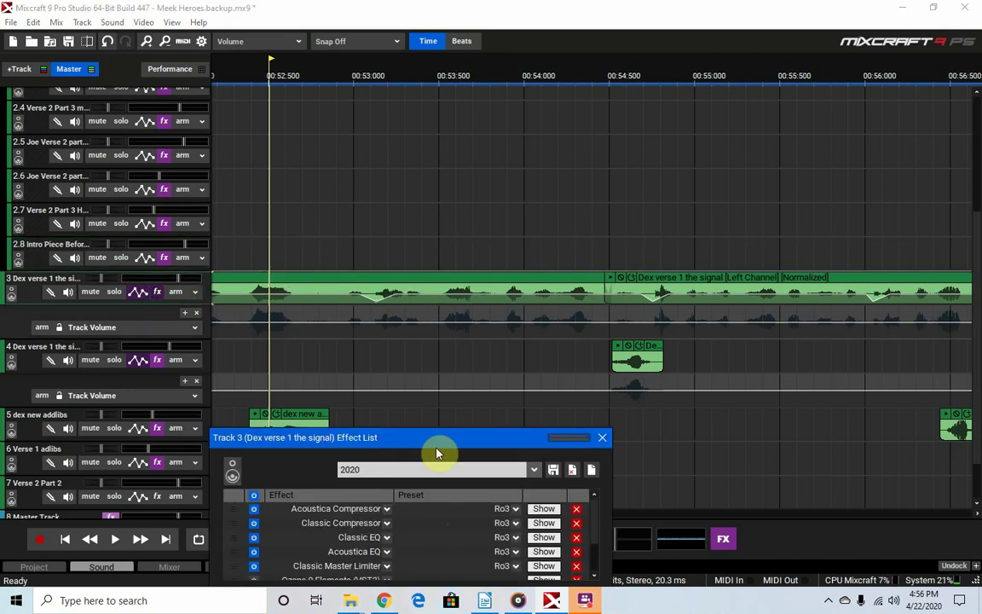
drag(435, 440, 397, 215)
scroll(379, 304, down, 2)
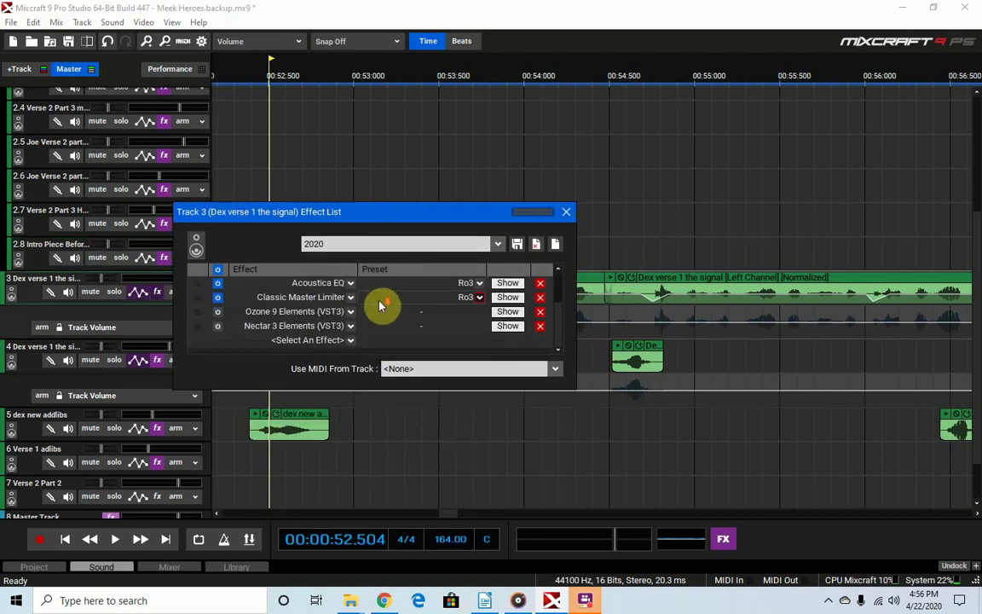
click(338, 341)
click(294, 419)
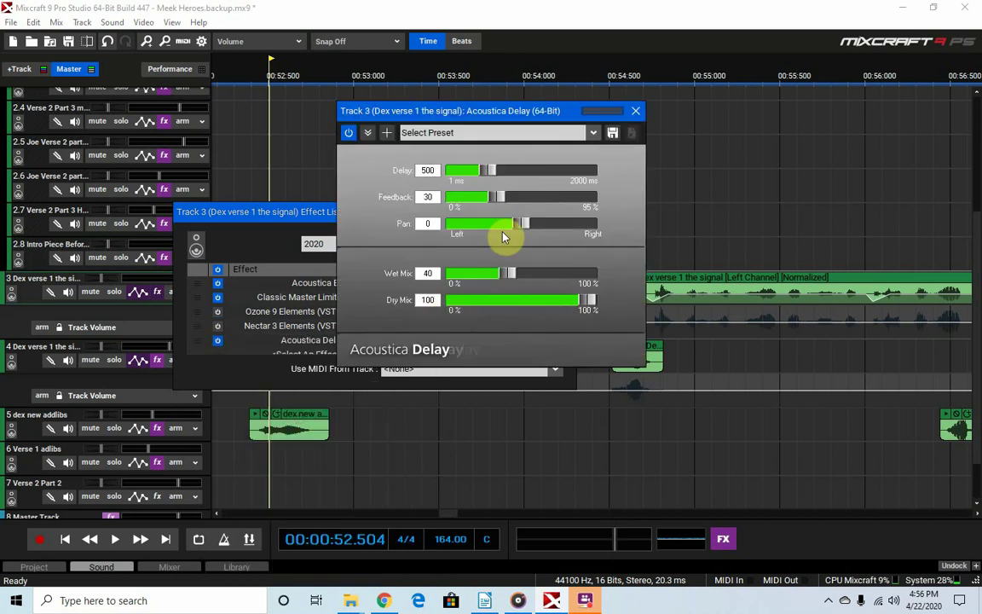
click(593, 133)
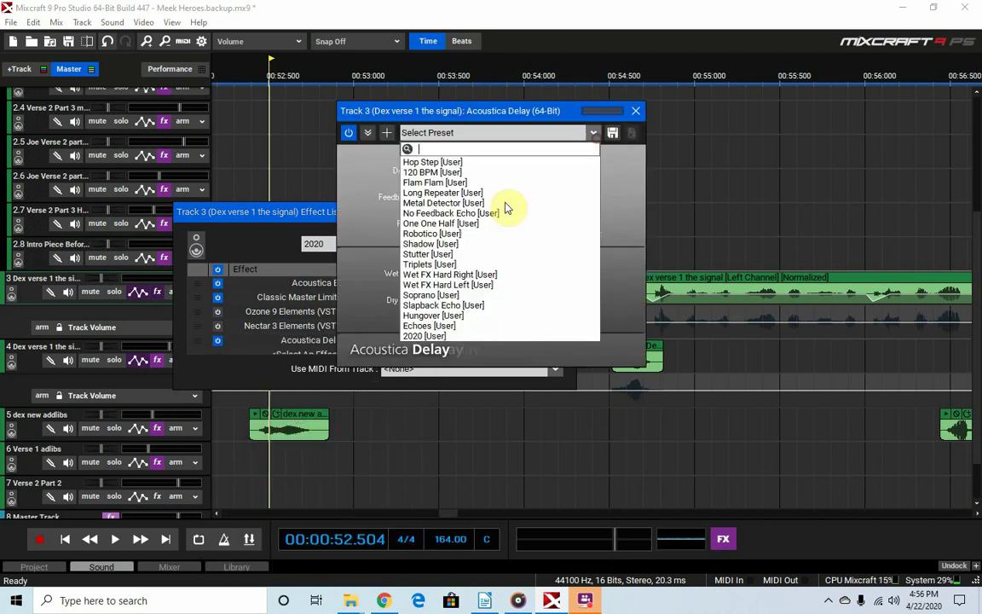
click(422, 346)
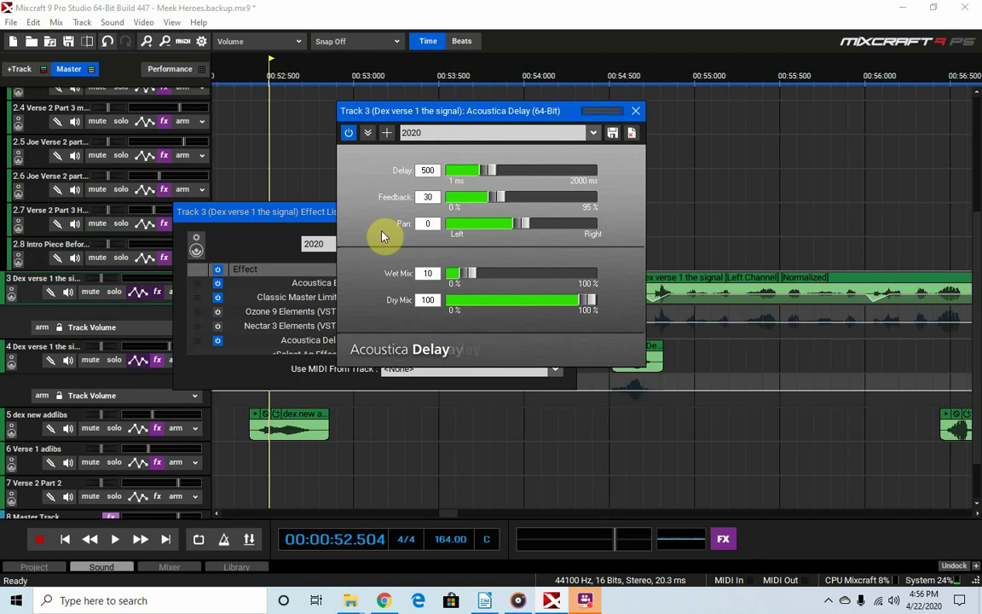
click(637, 114)
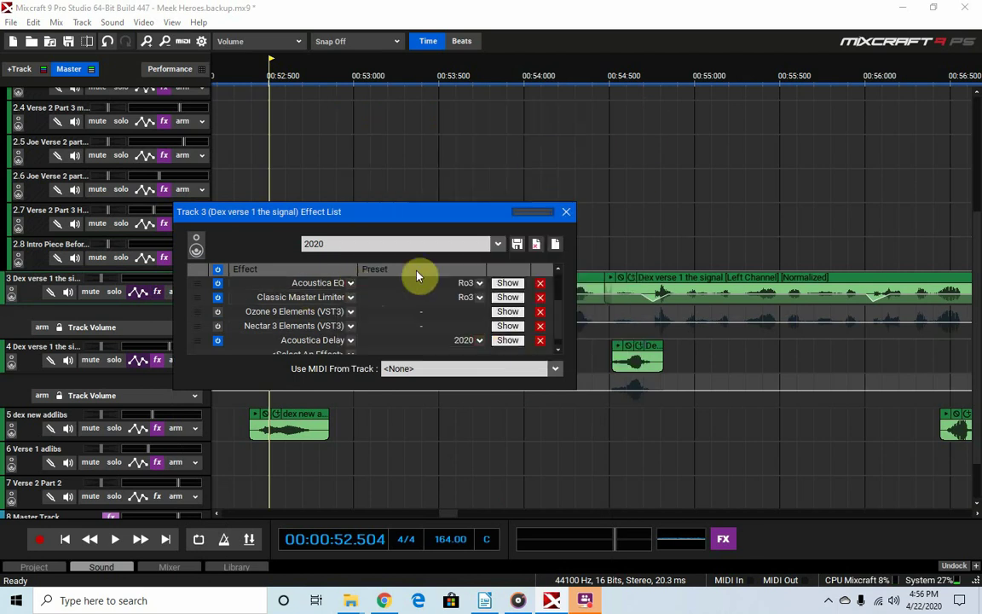
- Loop playback over the rhyming word on tracks 3–4, about 00:52.6 to 00:55.8
click(567, 214)
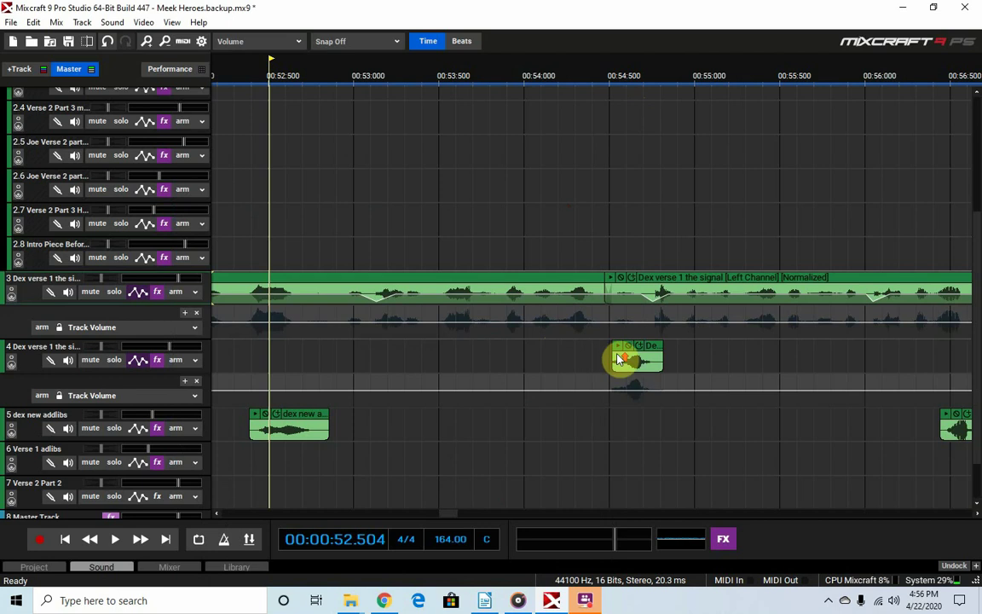
scroll(588, 348, up, 3)
scroll(452, 519, down, 3)
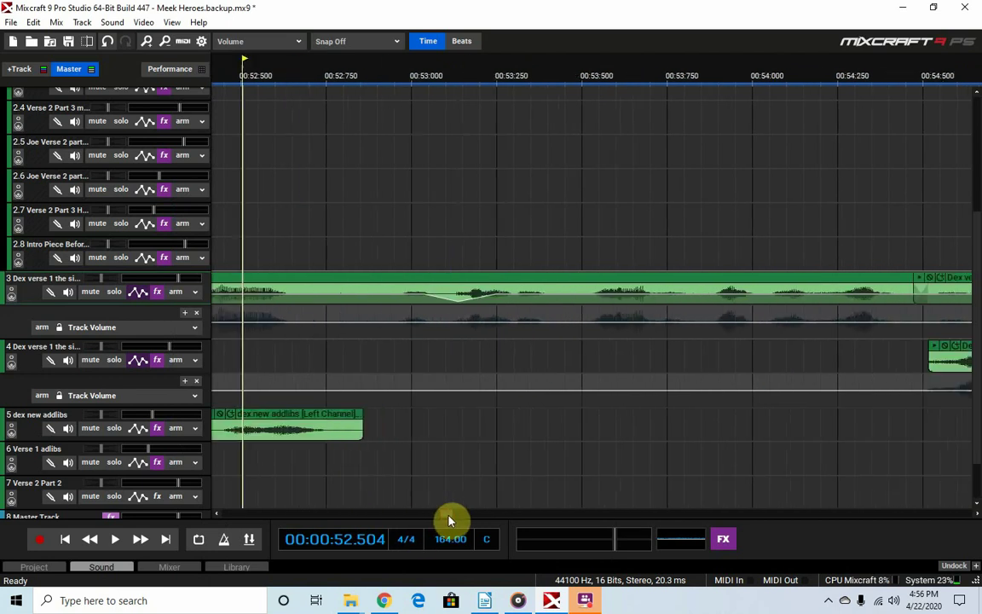
scroll(510, 435, down, 2)
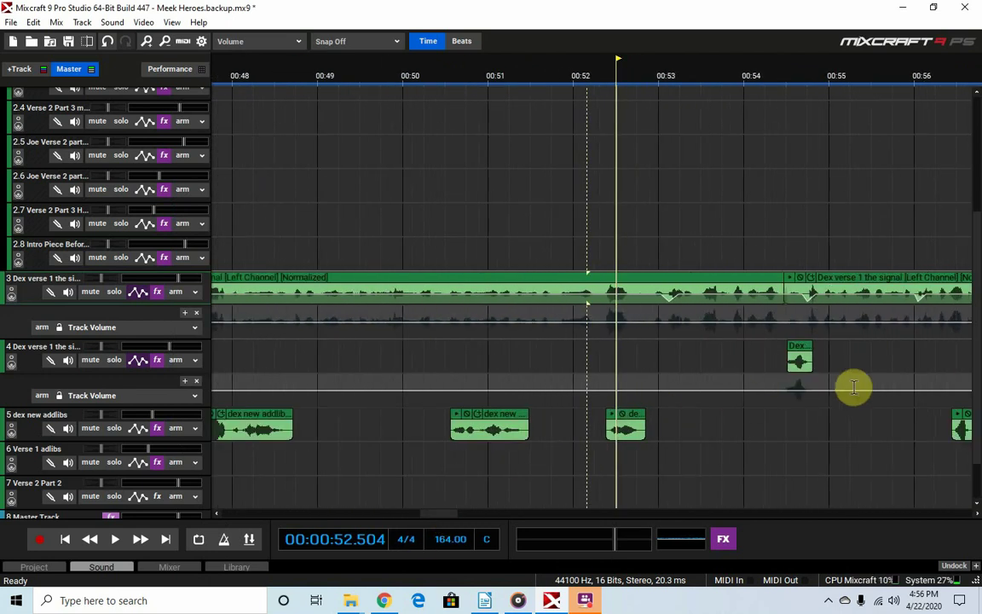
drag(906, 373, 635, 268)
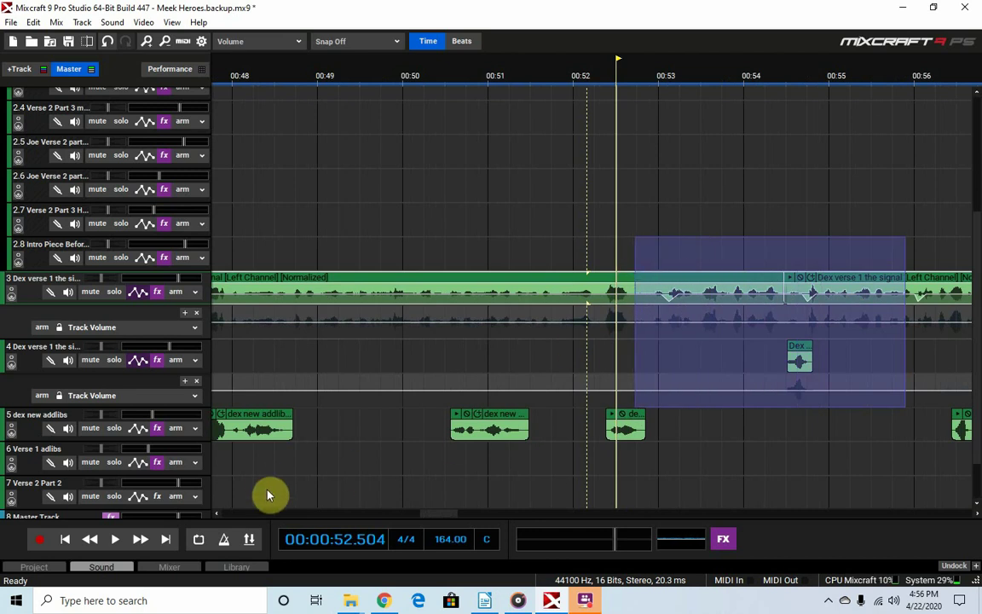
click(199, 539)
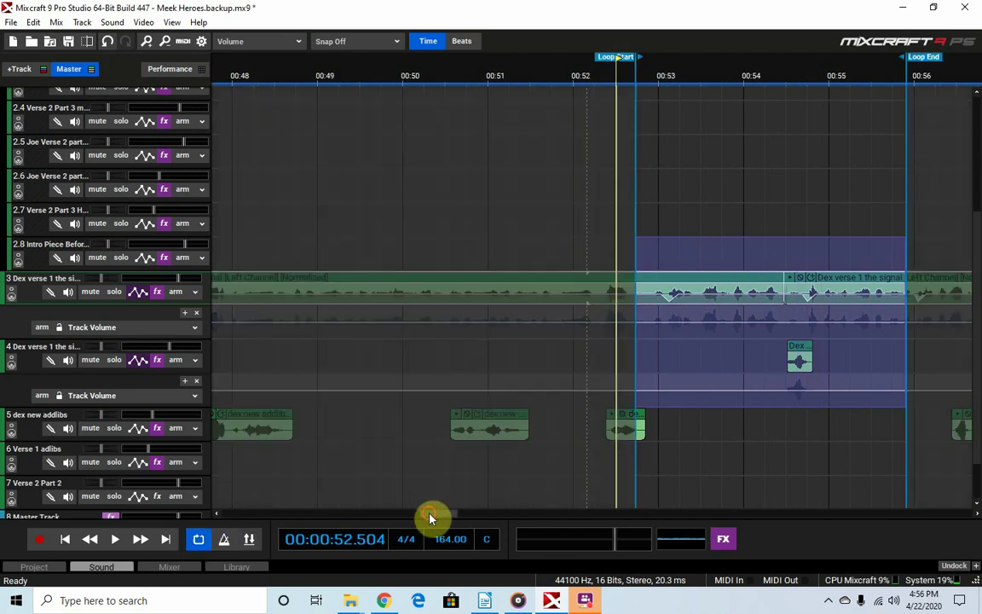
- Delete a volume envelope point on track 3's Dex verse 1 clip near 00:53.8
drag(441, 520, 450, 522)
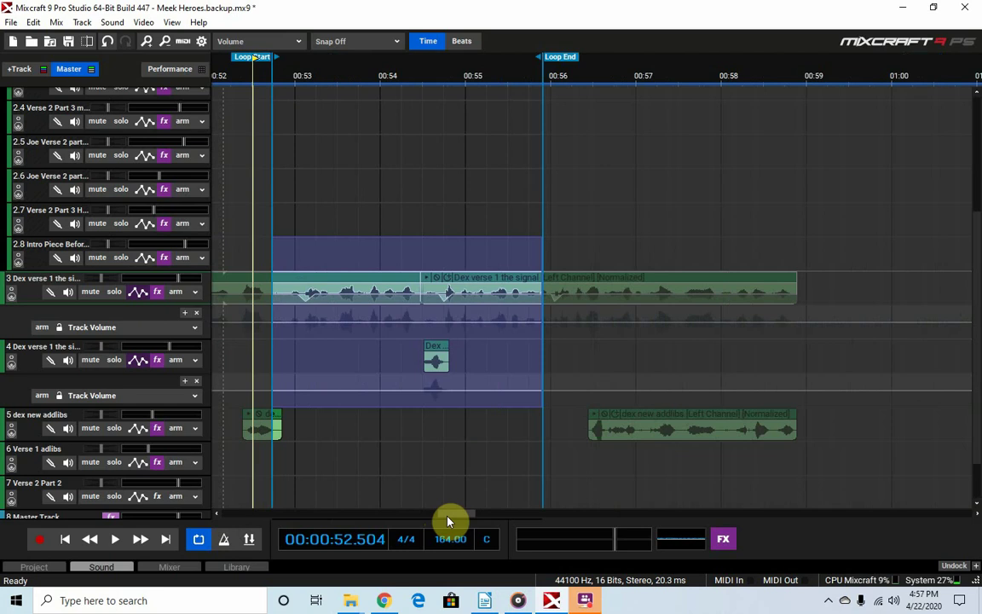
scroll(449, 517, up, 4)
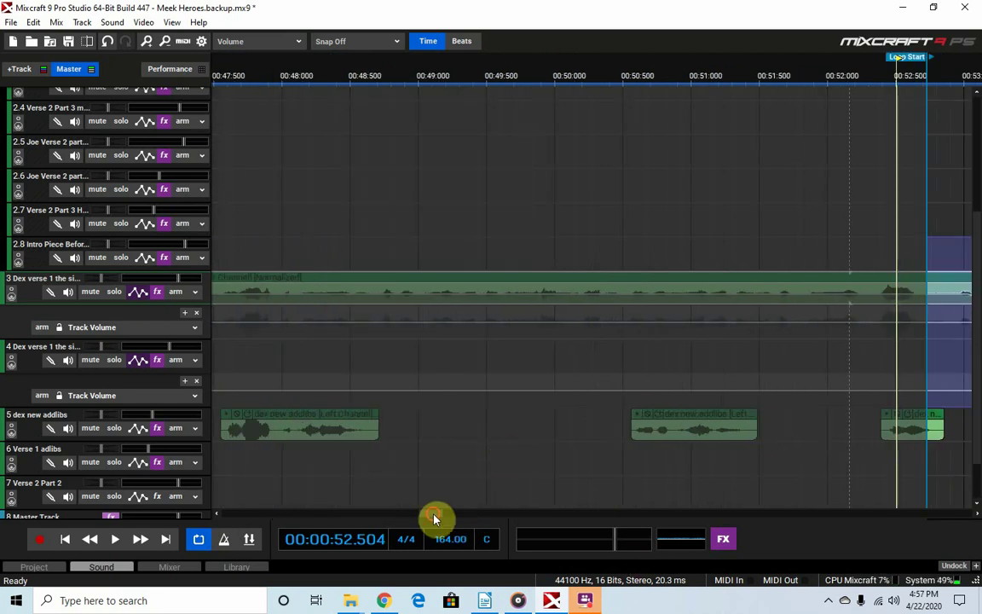
drag(434, 519, 454, 475)
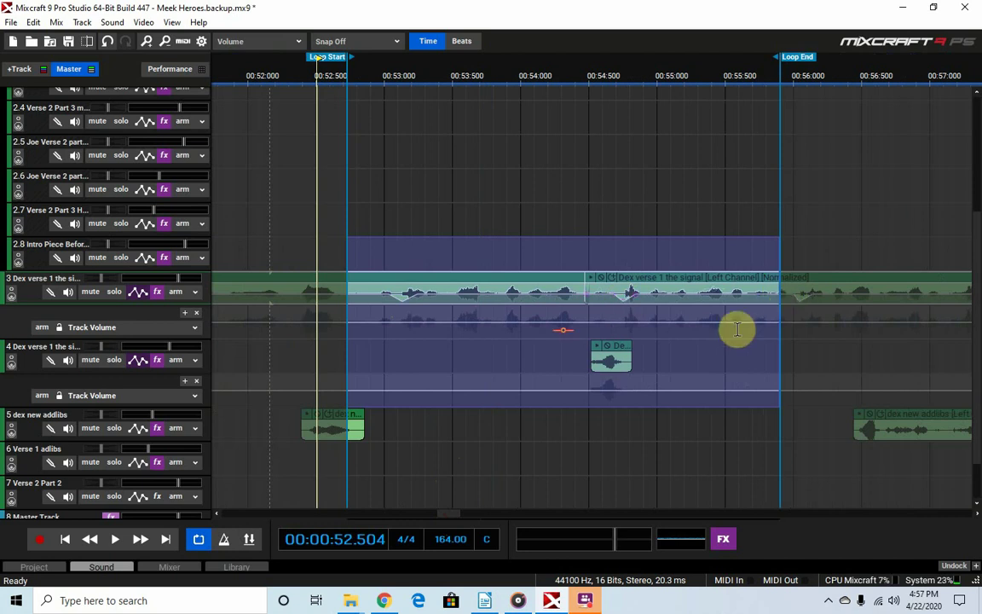
click(492, 256)
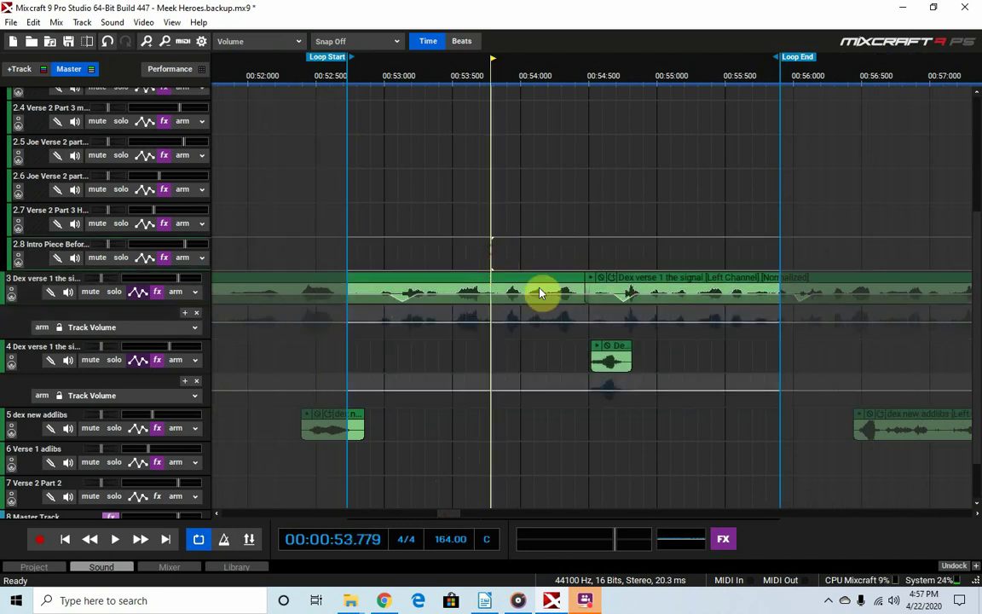
double_click(503, 291)
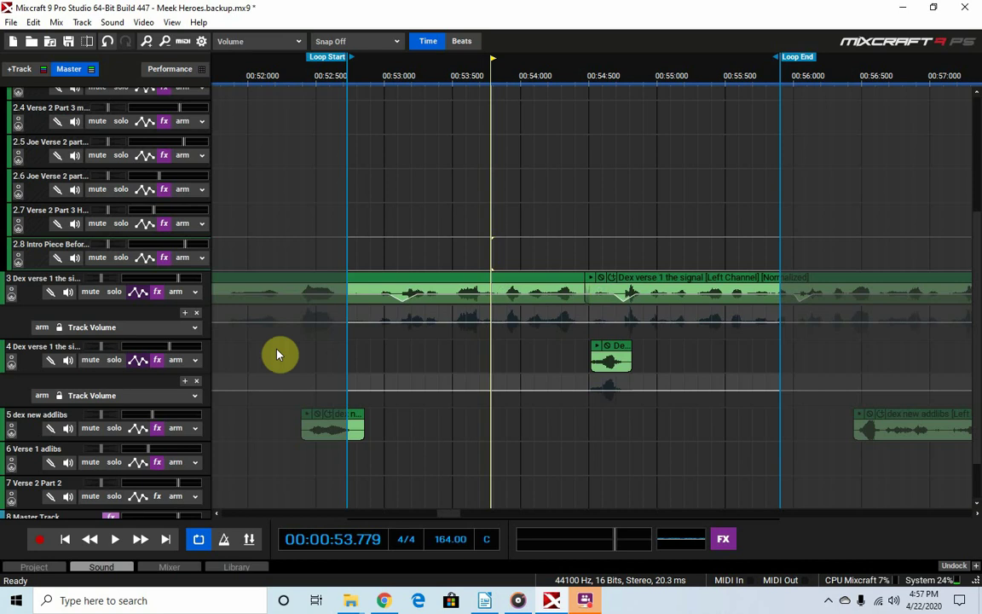
- Split the word off track 3's clip at the marker and add a new empty audio track
right_click(528, 281)
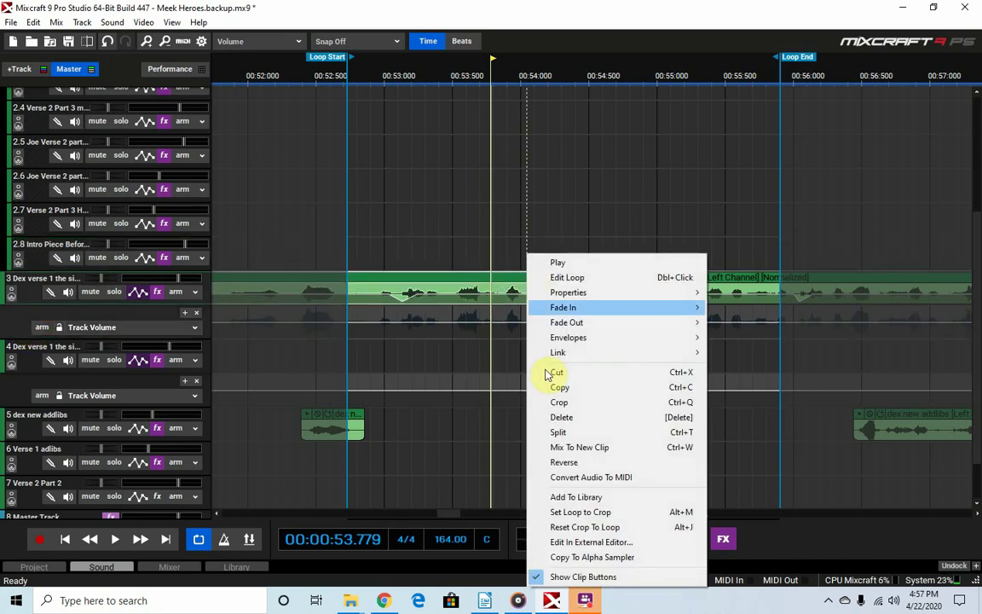
click(559, 432)
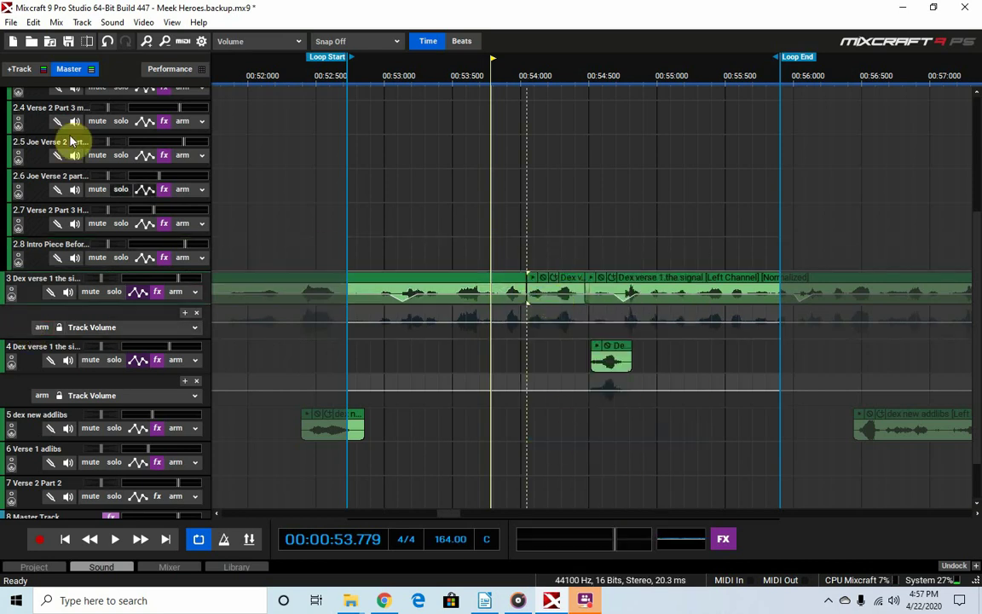
click(56, 22)
mouse_move(82, 26)
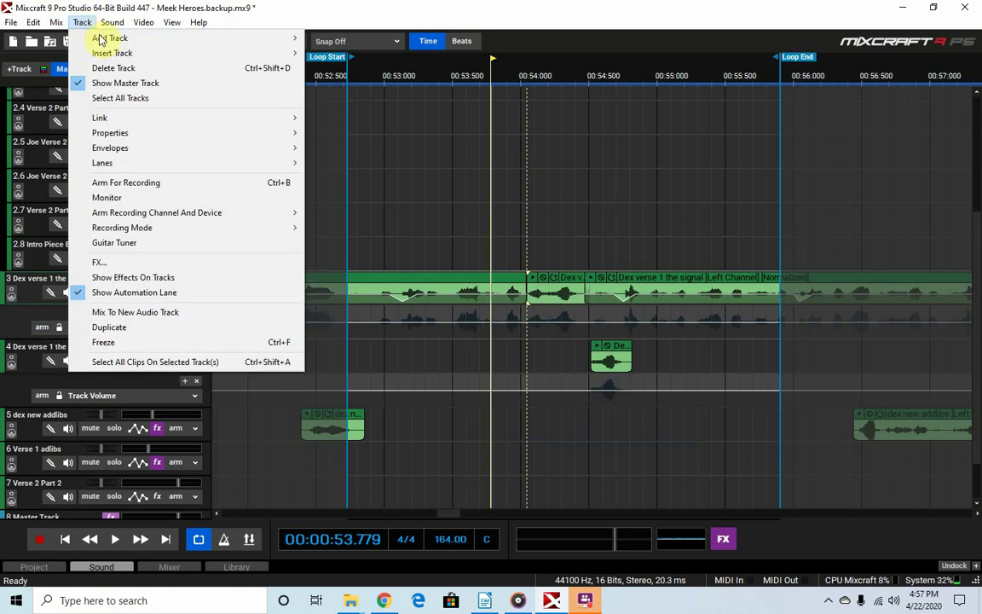
mouse_move(281, 38)
click(350, 39)
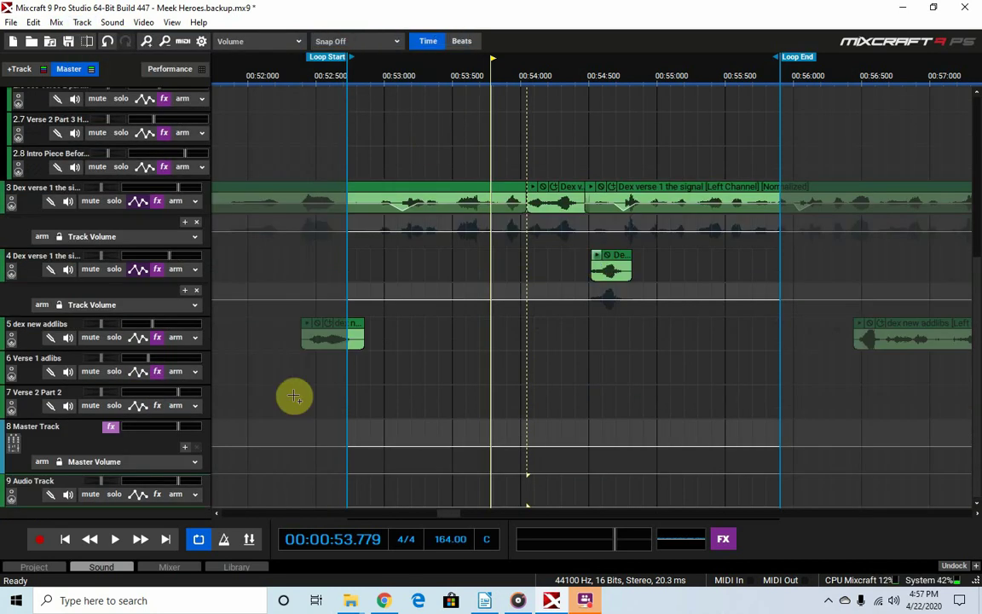
- Rearrange the new track and word clip, undoing and redoing until the word sits on the addlibs track
drag(26, 483, 43, 324)
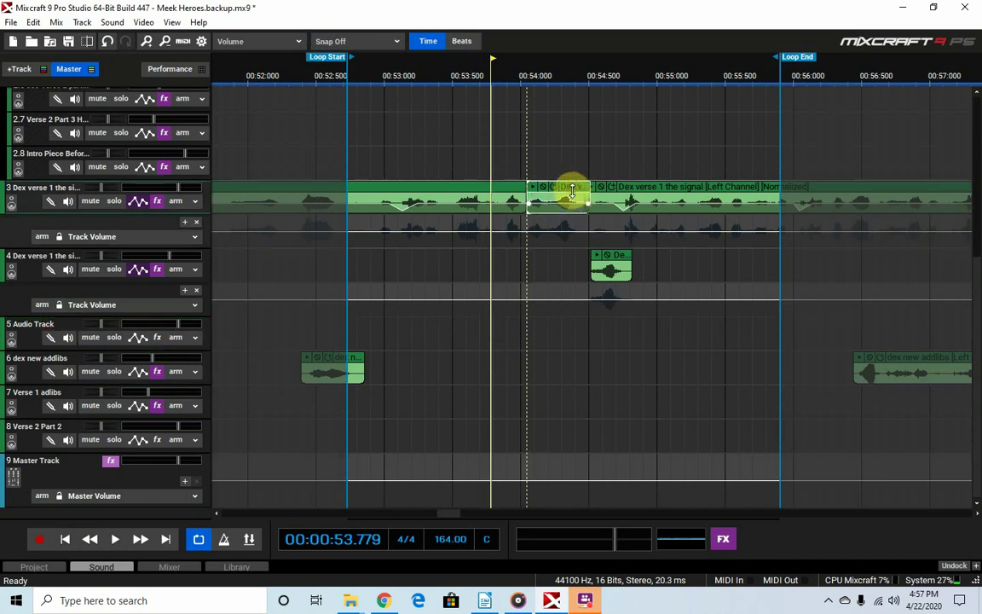
drag(569, 193, 571, 305)
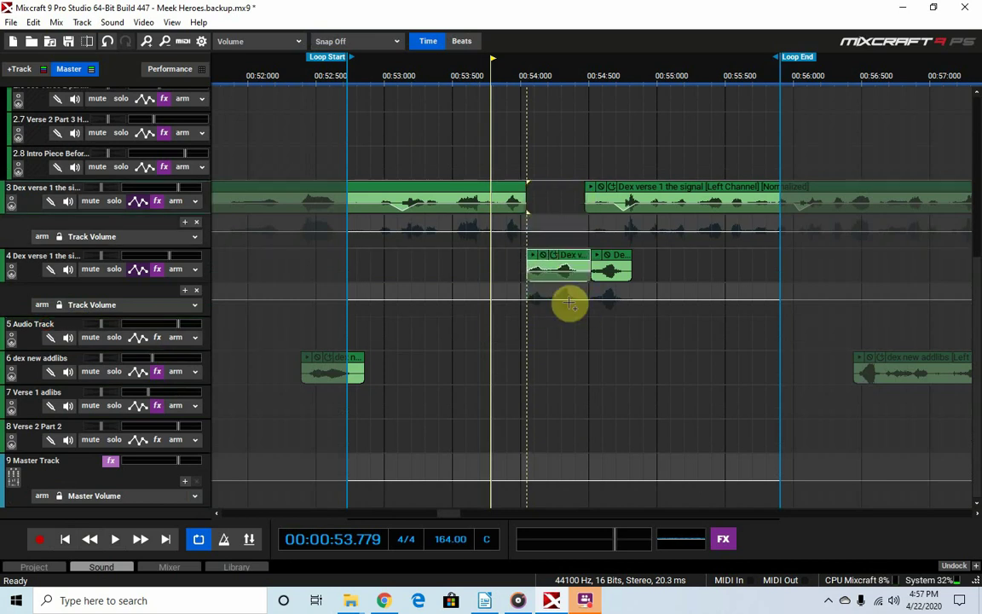
key(ctrl+z)
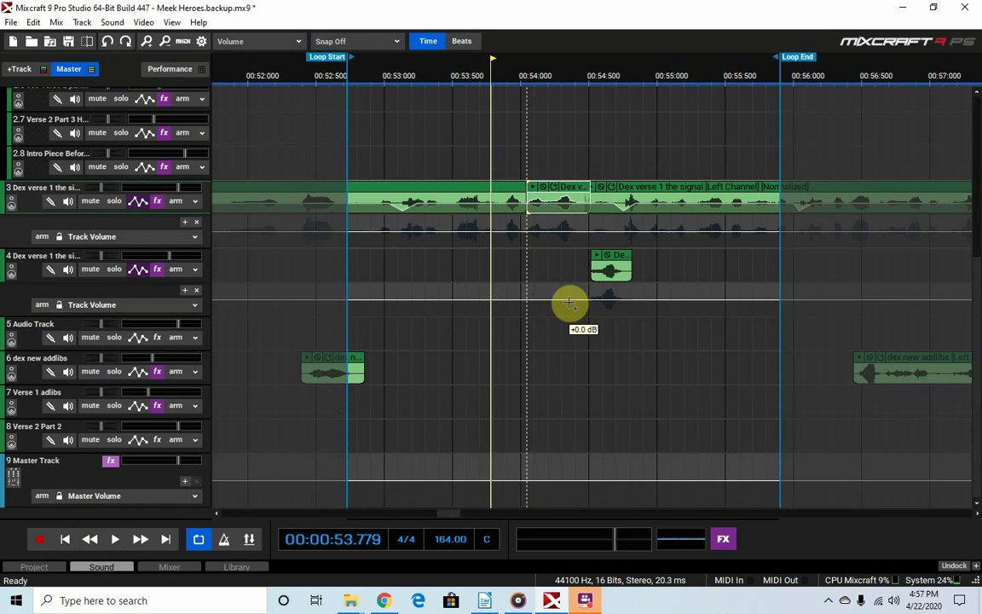
key(ctrl+z)
key(ctrl+y)
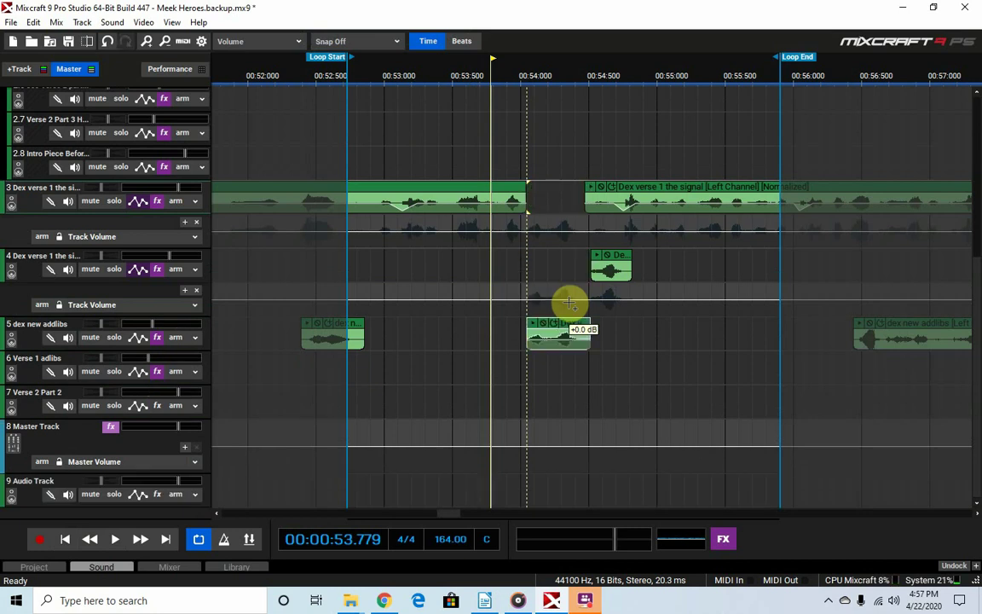
- Move the addlibs track above track 4, review its and track 3's effects, then undo the changes
drag(30, 331, 41, 271)
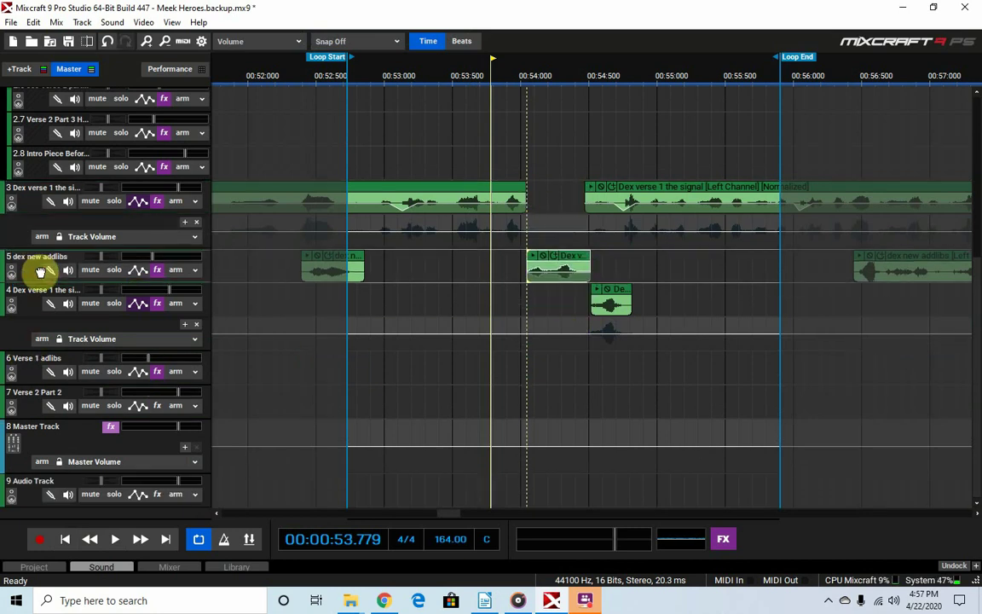
click(156, 269)
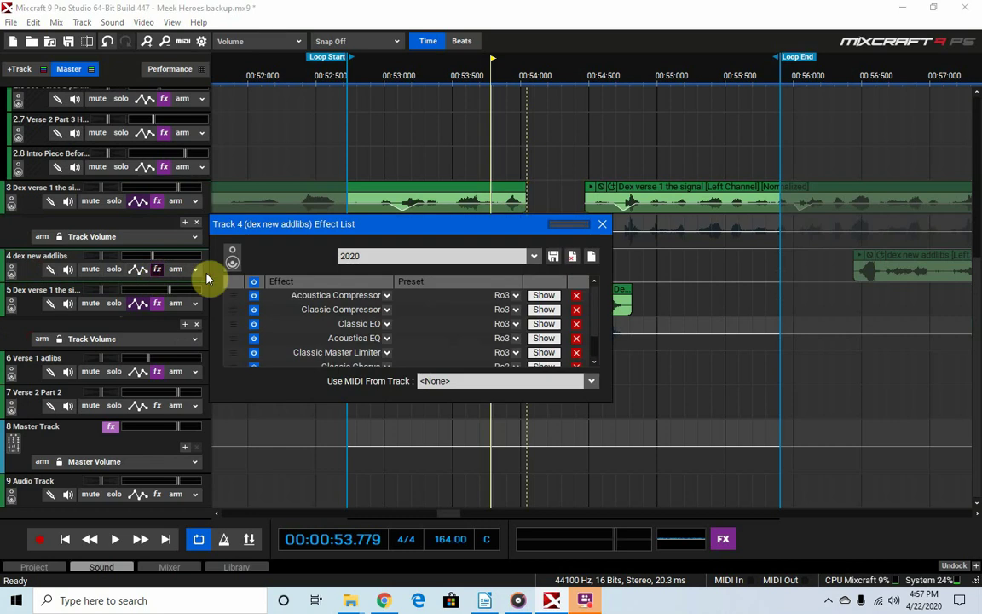
scroll(395, 318, down, 1)
scroll(401, 315, up, 1)
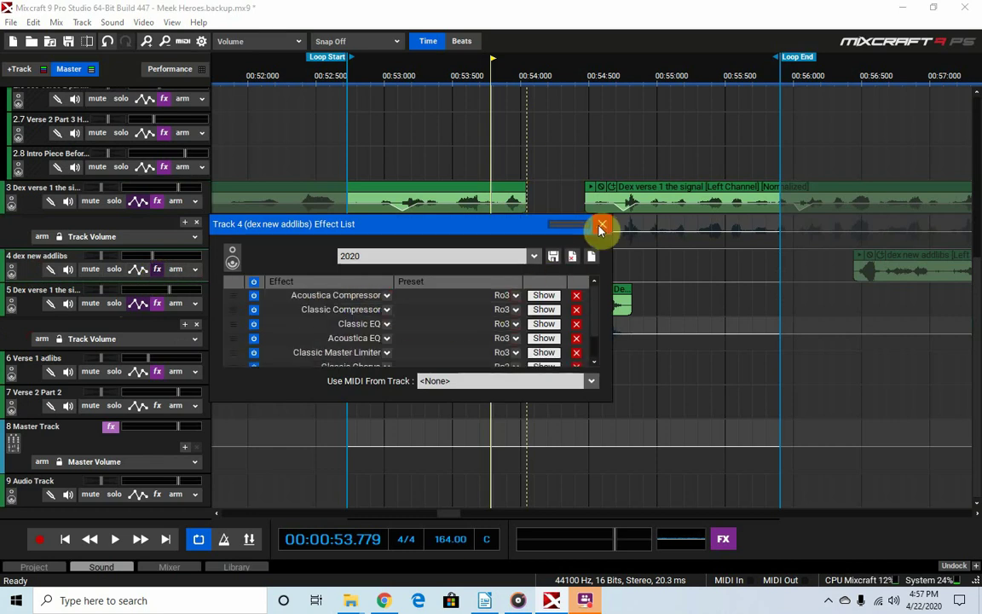
click(602, 226)
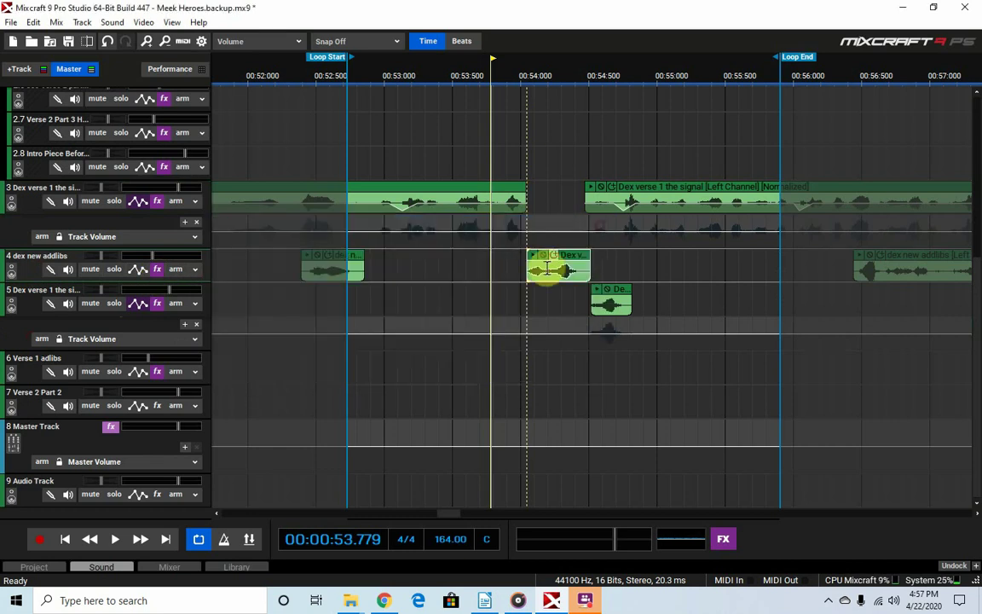
click(157, 201)
click(559, 213)
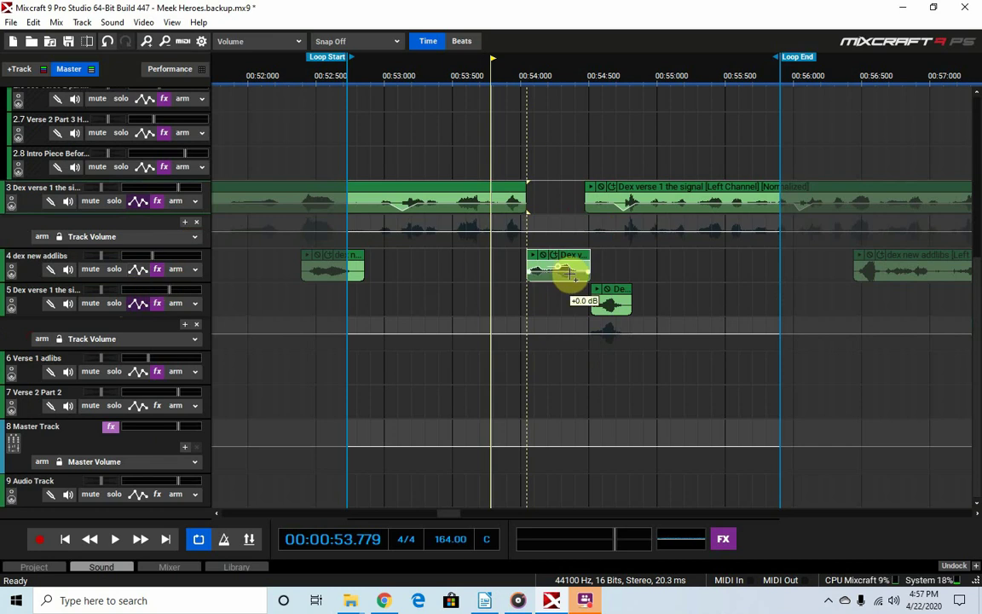
key(ctrl+z)
key(ctrl+z)
key(ctrl+z)
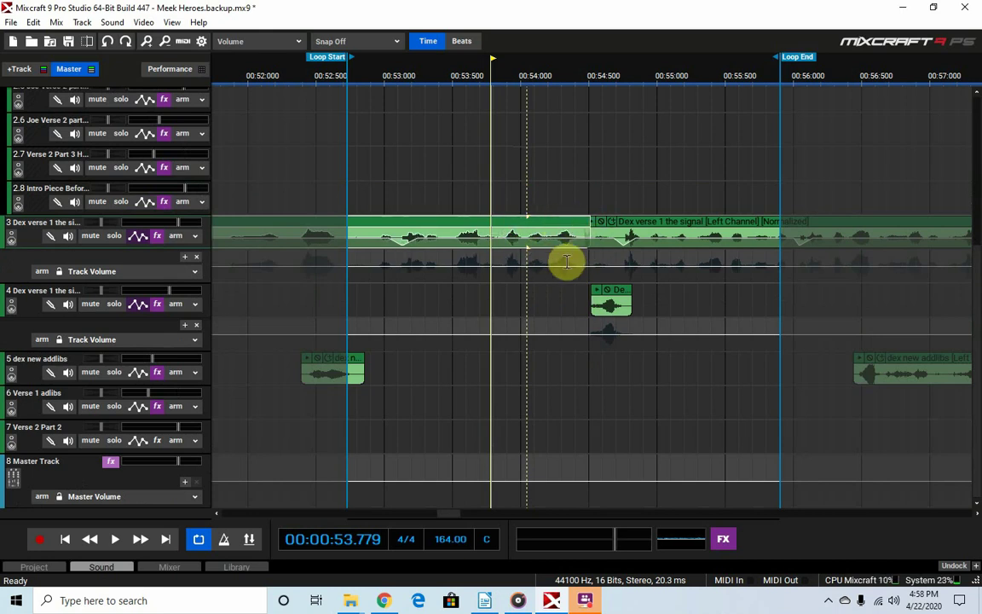
- Duplicate the Dex verse 1 track from its header menu, creating track 4
scroll(438, 305, down, 4)
scroll(535, 308, up, 3)
scroll(619, 296, up, 1)
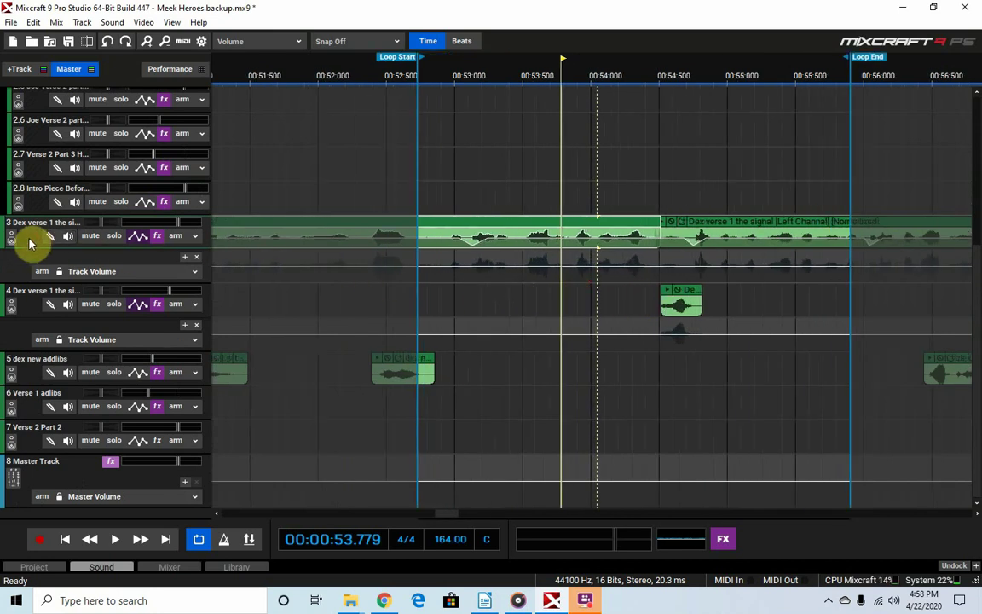
scroll(434, 219, down, 5)
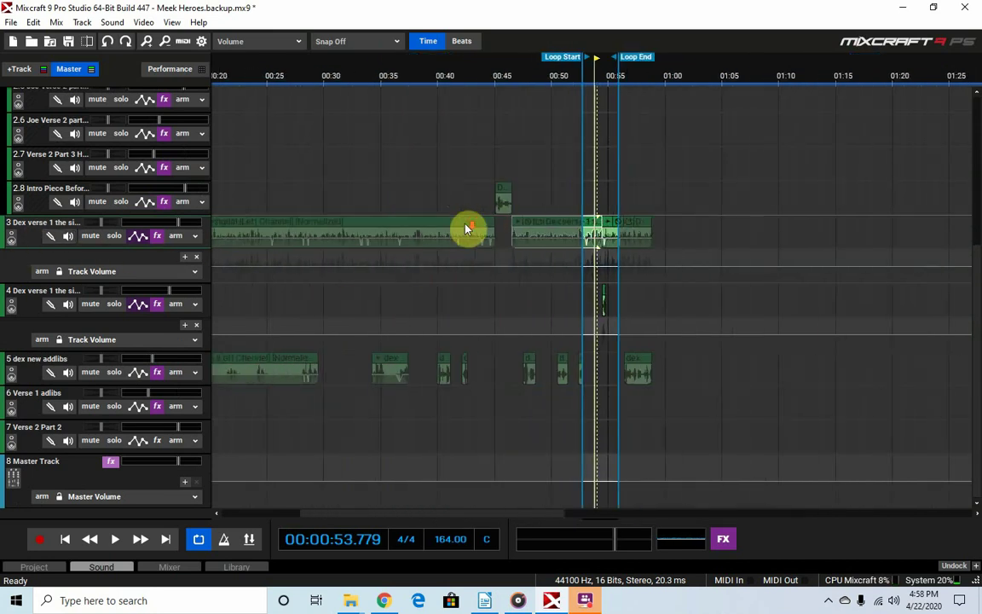
scroll(366, 229, up, 5)
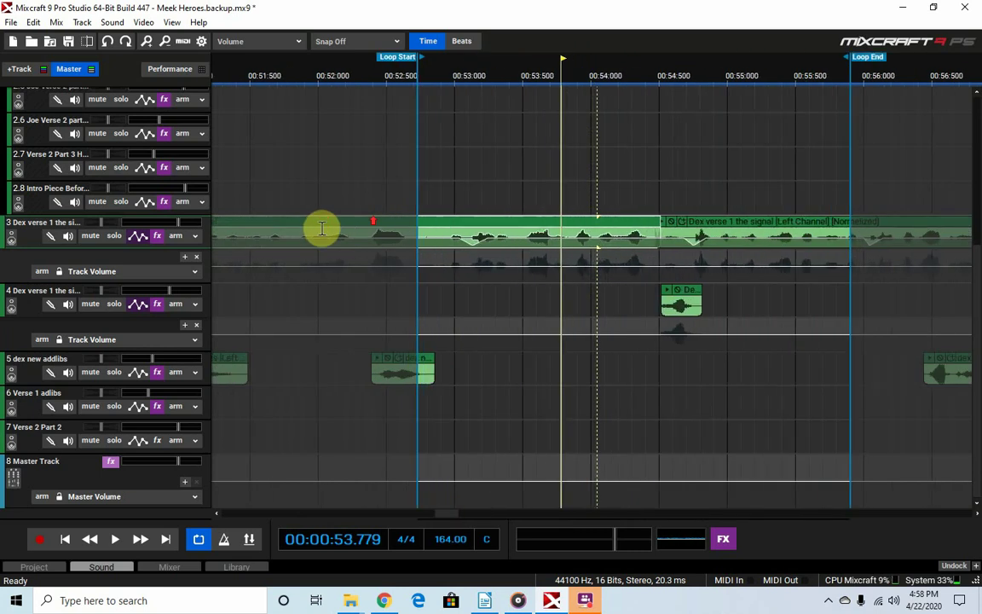
right_click(29, 243)
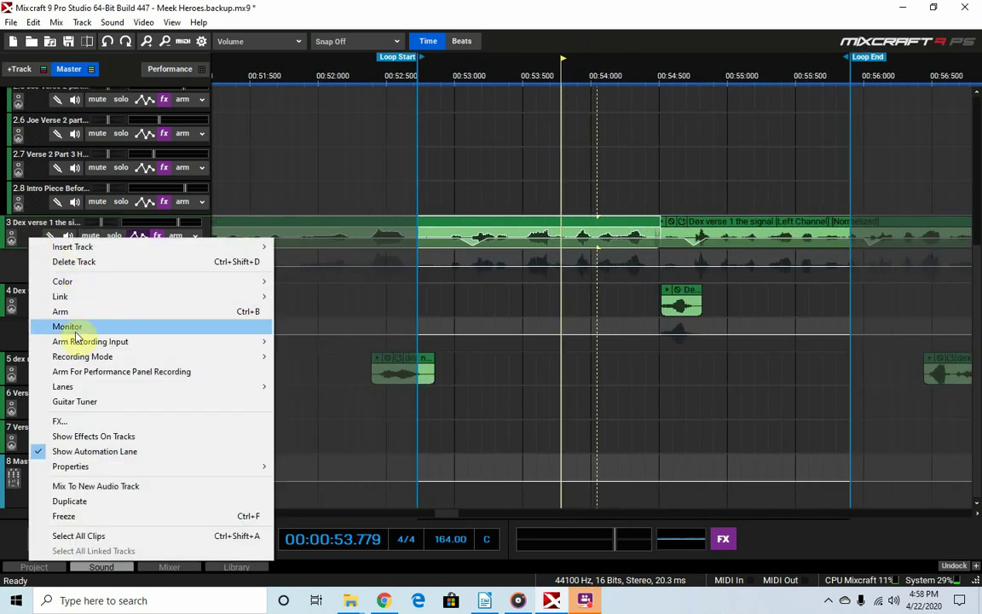
click(81, 502)
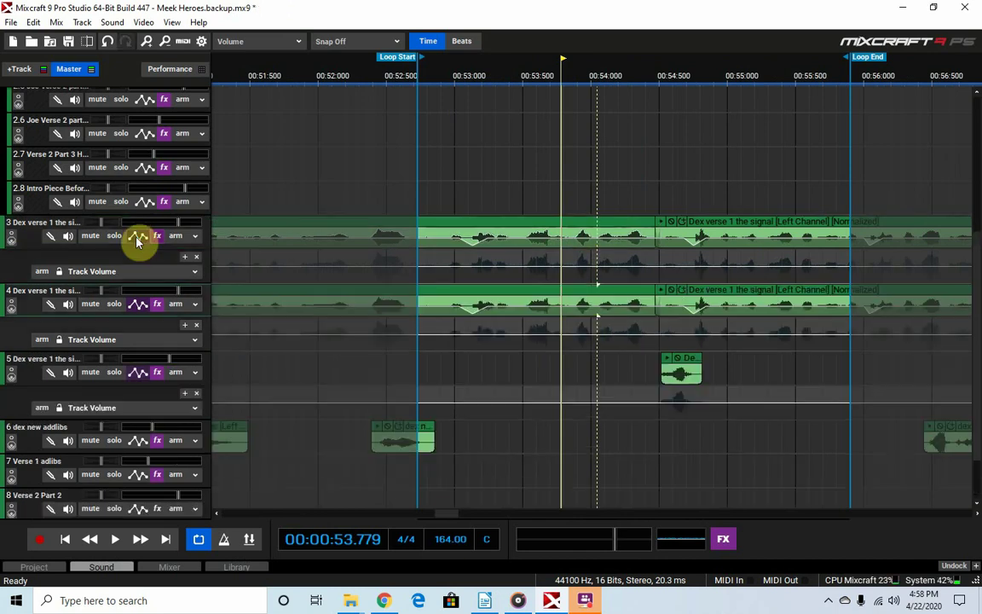
- Select track 4's Dex verse 1 clips from about 00:44 to 00:59 and delete them
scroll(713, 300, down, 5)
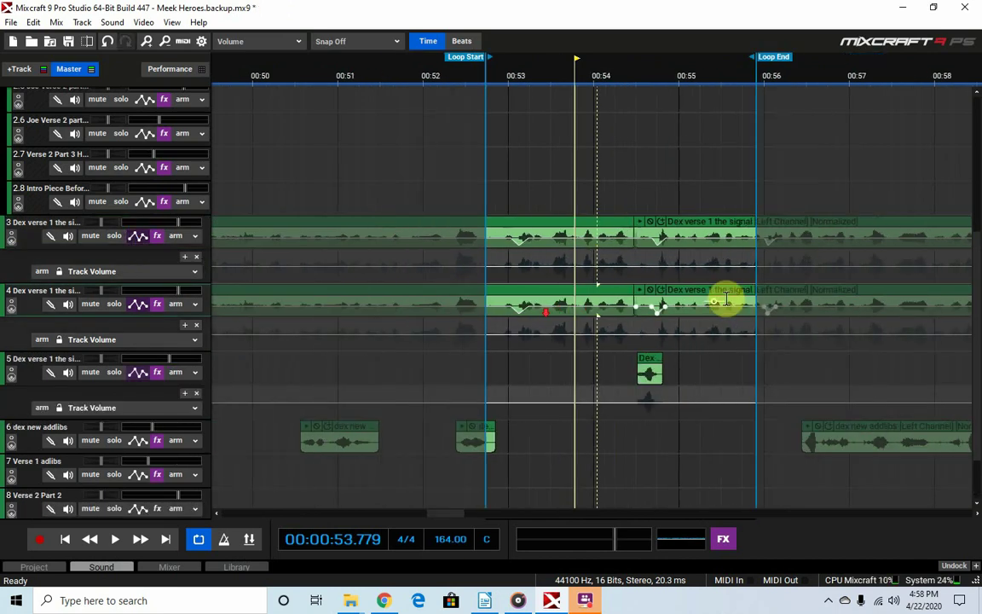
scroll(793, 317, up, 1)
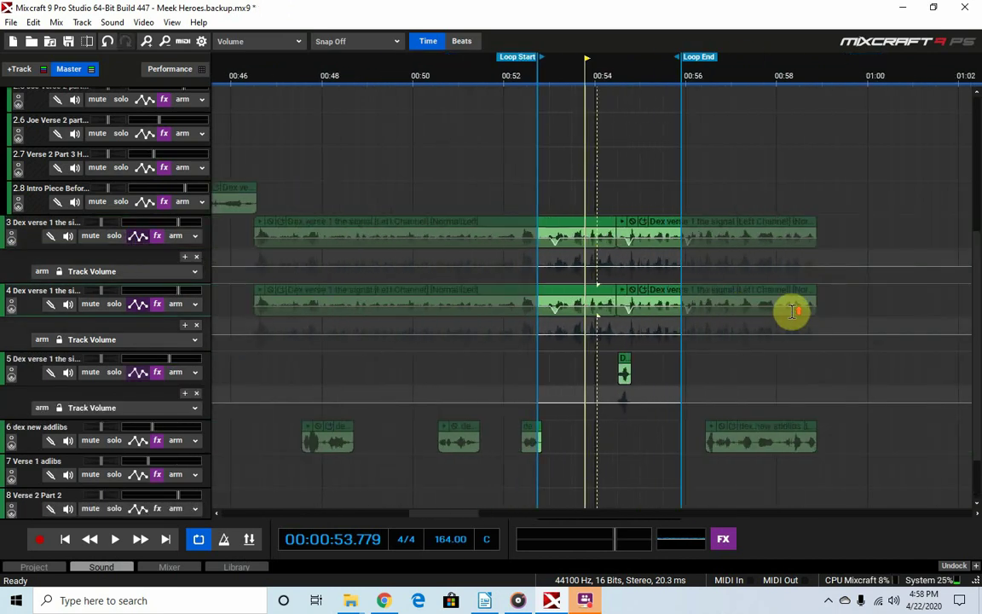
drag(829, 306, 87, 304)
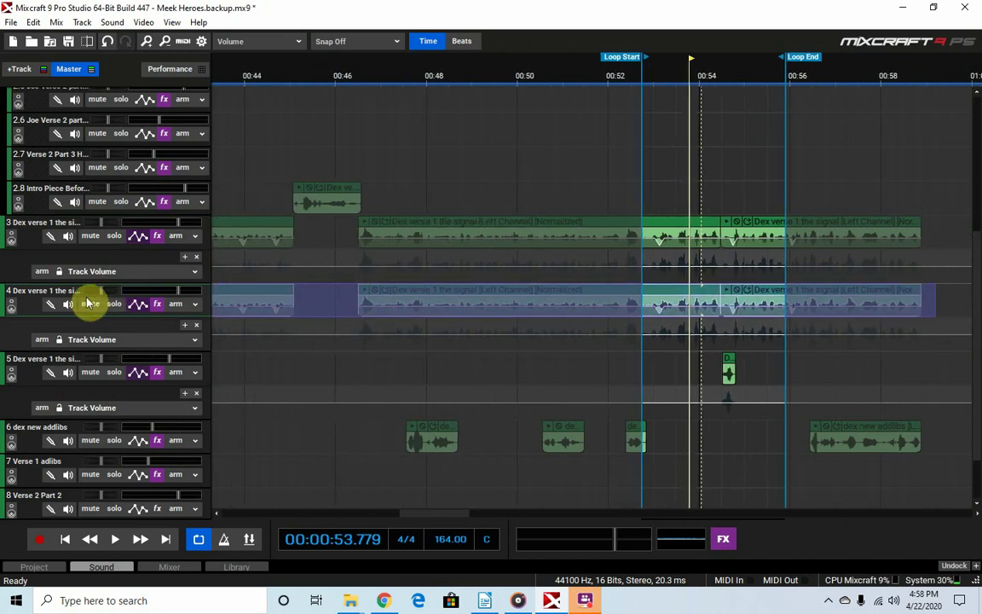
key(Delete)
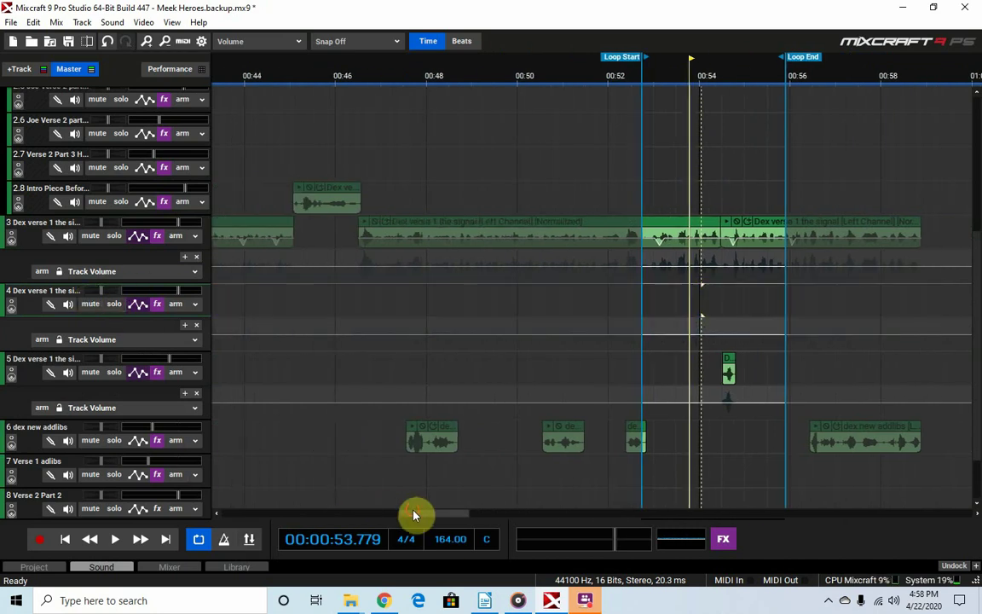
- Delete the last leftover clip from track 4
drag(410, 515, 346, 509)
scroll(818, 329, down, 2)
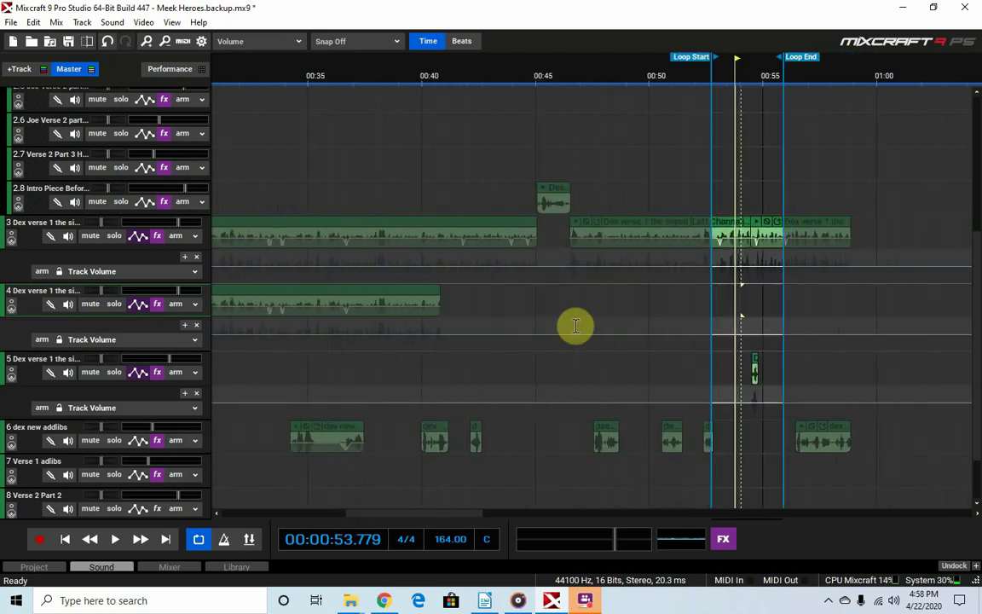
click(422, 300)
key(Delete)
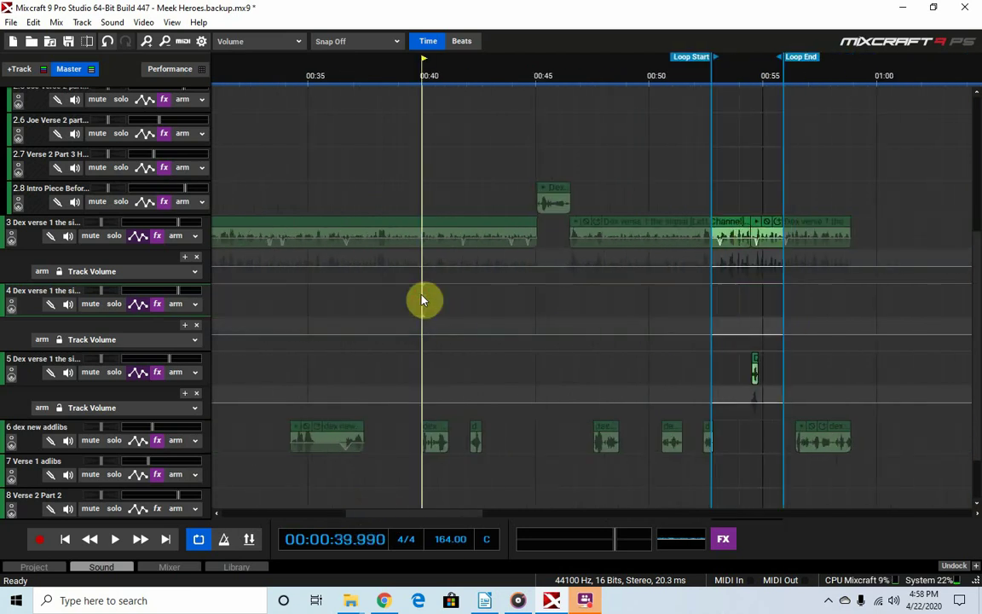
- Play back the word from just before 00:54.5, then park the playhead at 00:54.600
scroll(723, 333, up, 2)
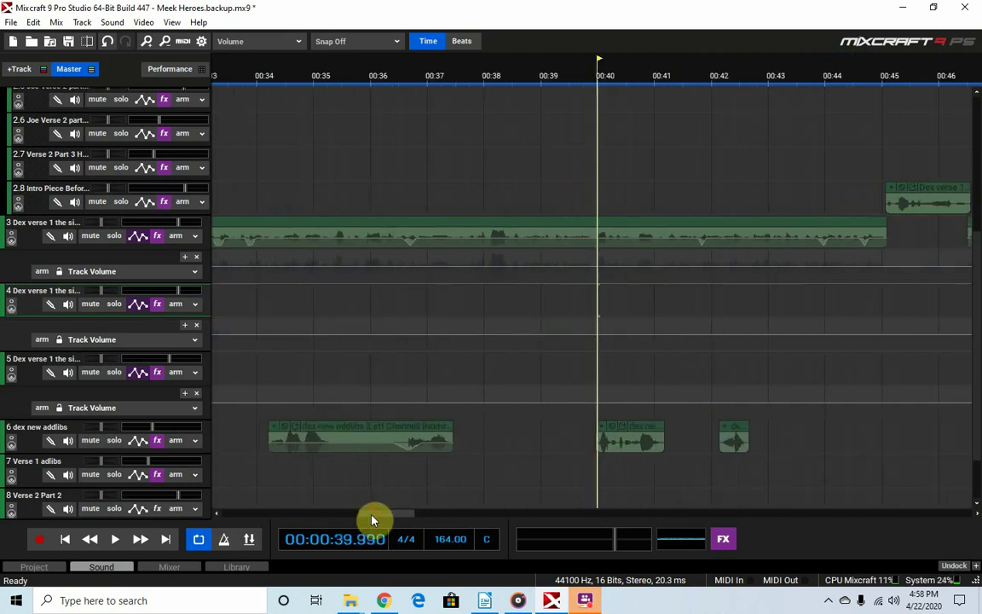
drag(378, 515, 447, 432)
scroll(574, 308, up, 3)
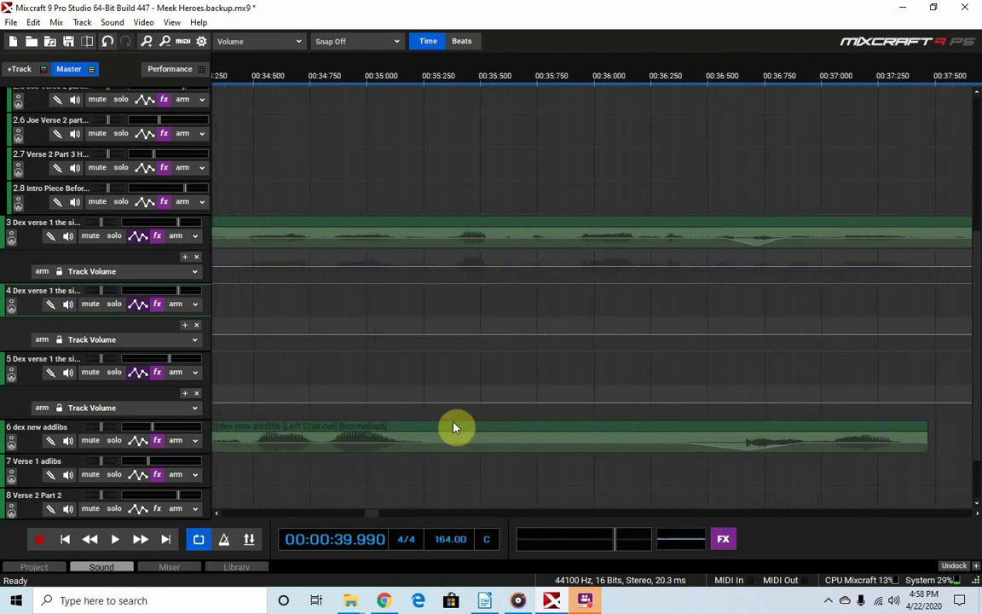
drag(380, 515, 452, 526)
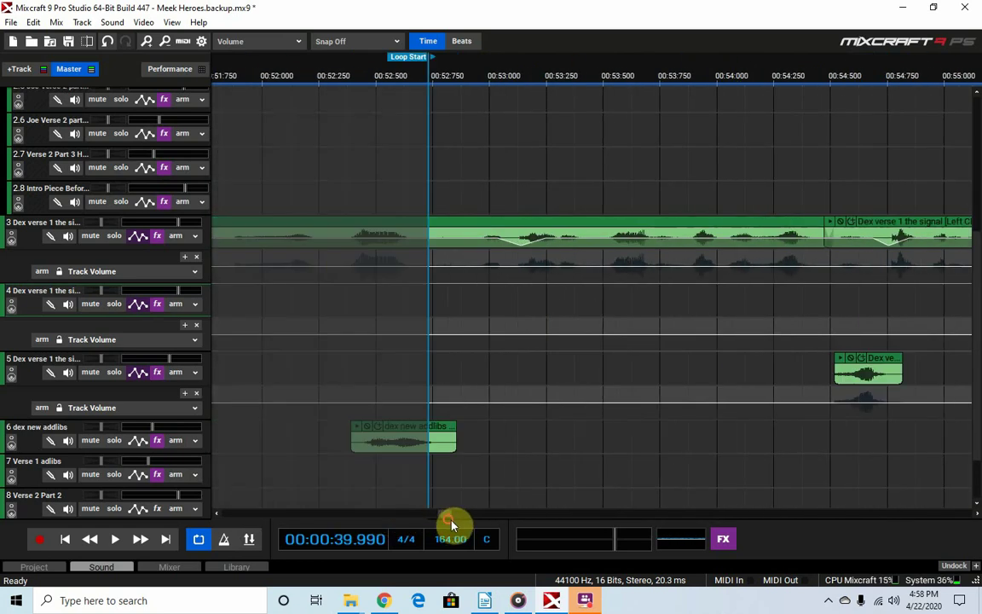
click(808, 170)
click(116, 539)
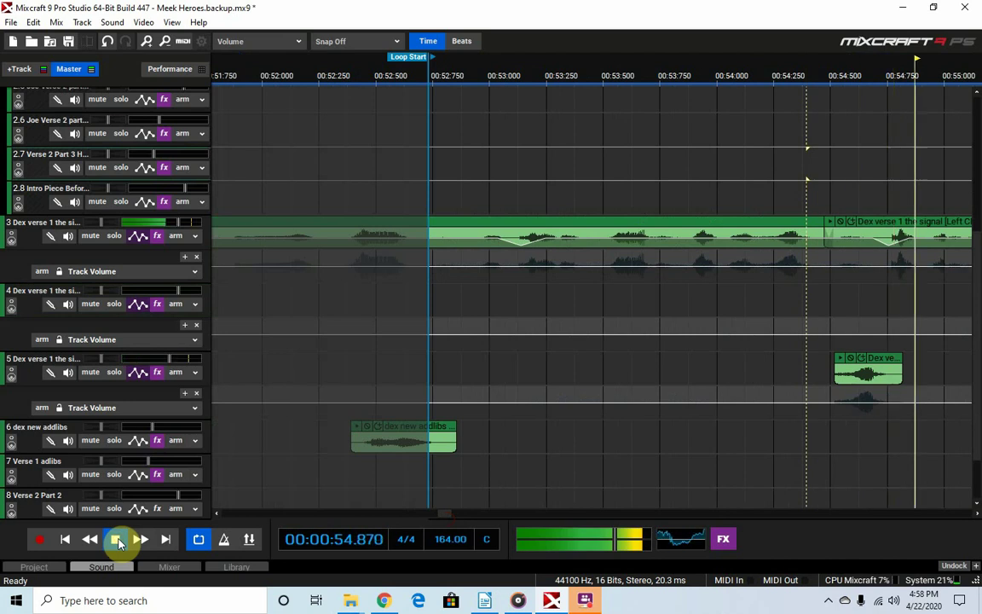
key(space)
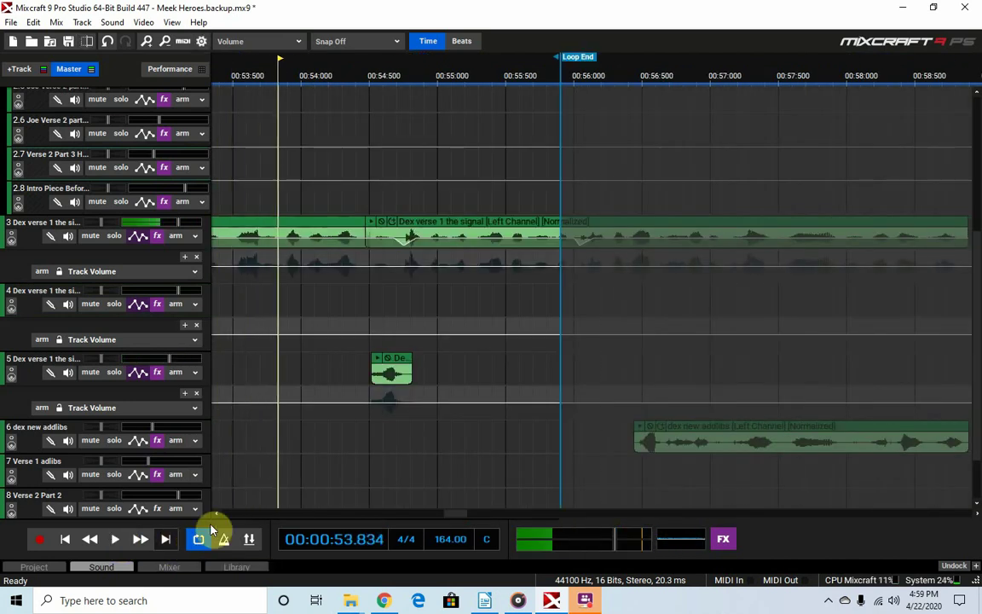
double_click(383, 68)
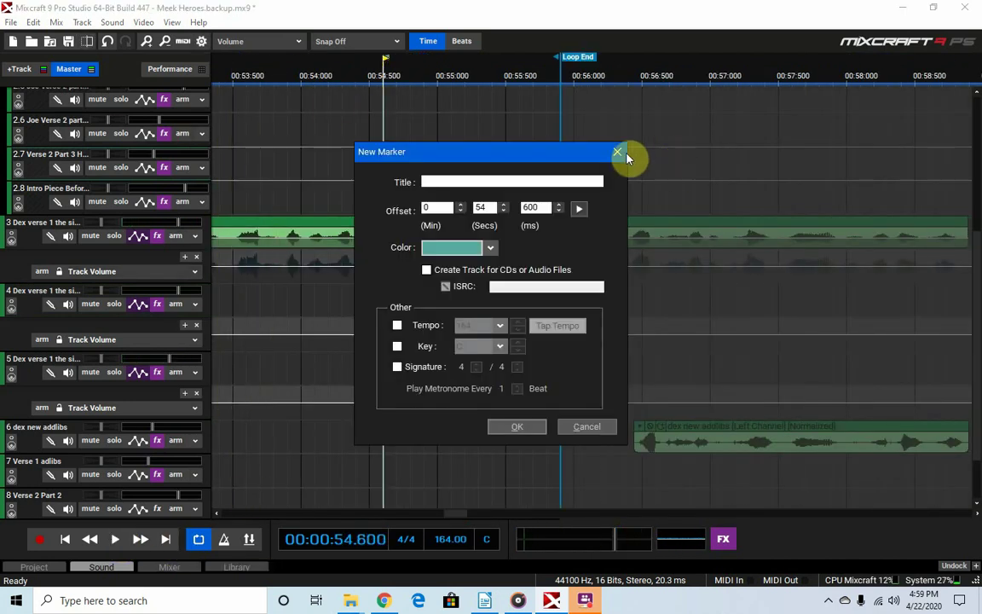
click(619, 151)
scroll(504, 385, up, 2)
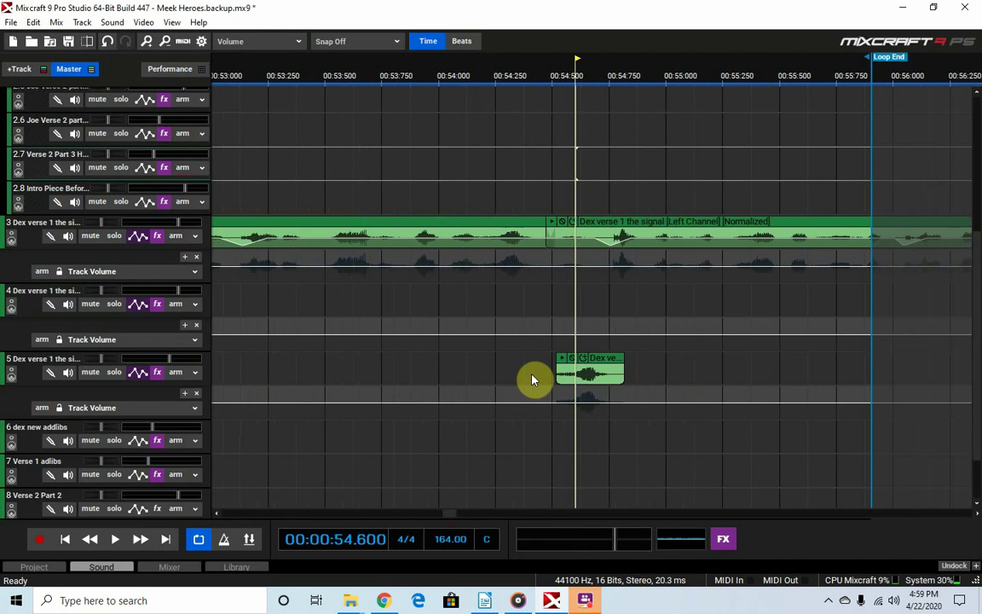
- Copy the rhyming word section from track 3's vocal clip
scroll(522, 237, down, 1)
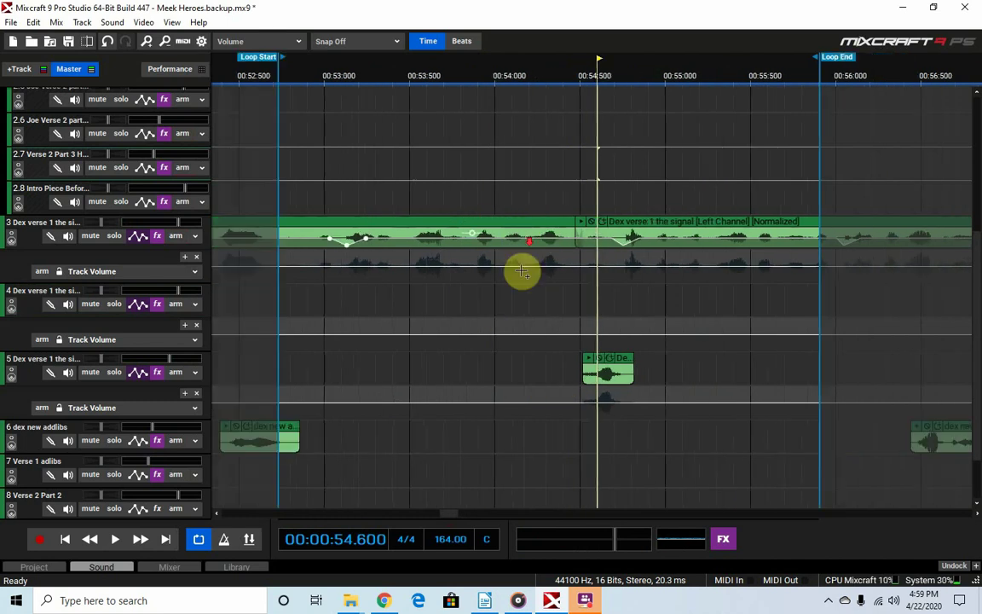
scroll(619, 363, up, 1)
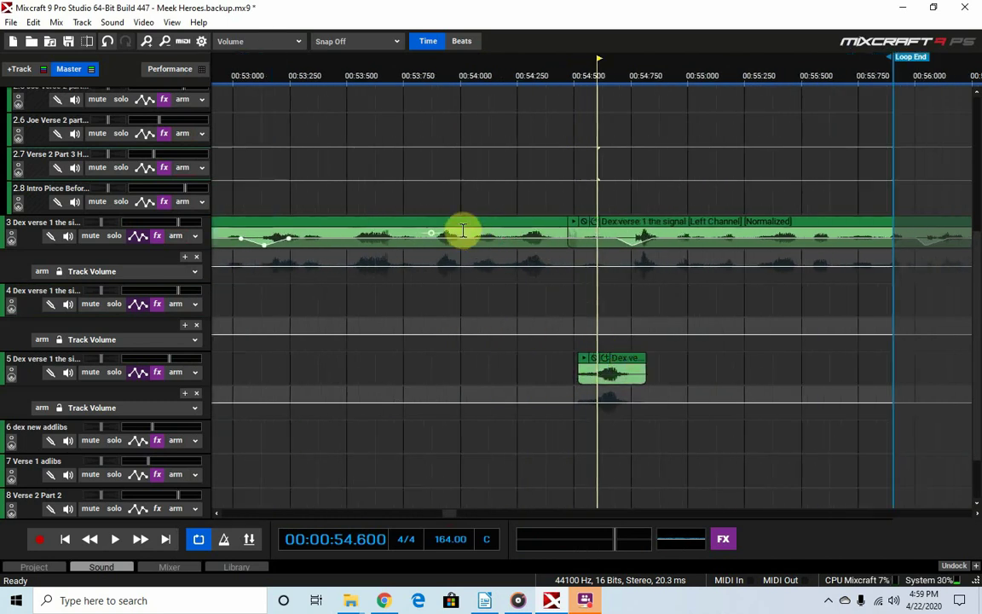
drag(467, 235, 567, 233)
right_click(541, 227)
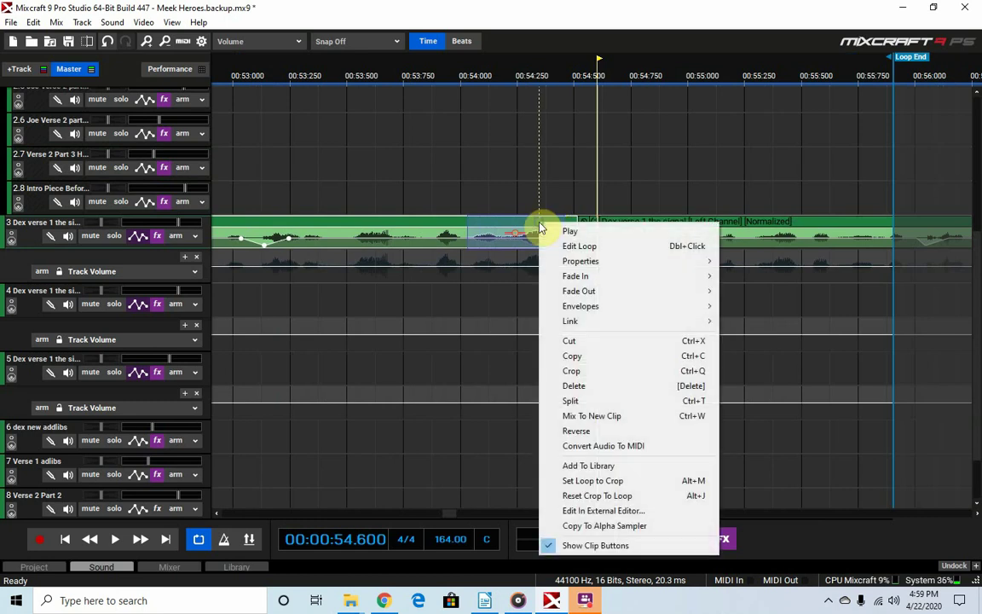
click(573, 356)
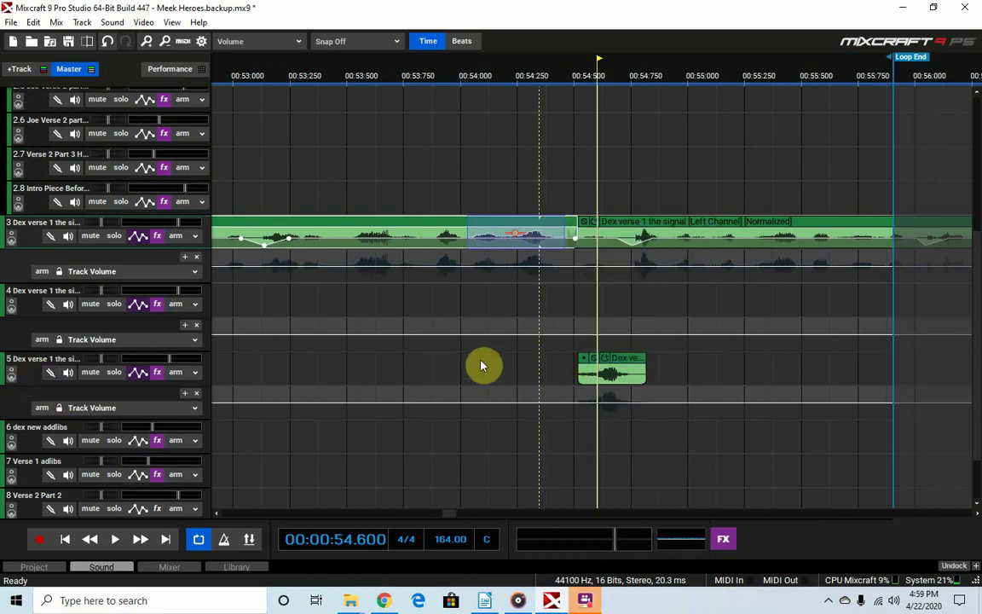
- Paste the word onto track 5 near 00:54, nudge it later, then undo the paste
right_click(457, 367)
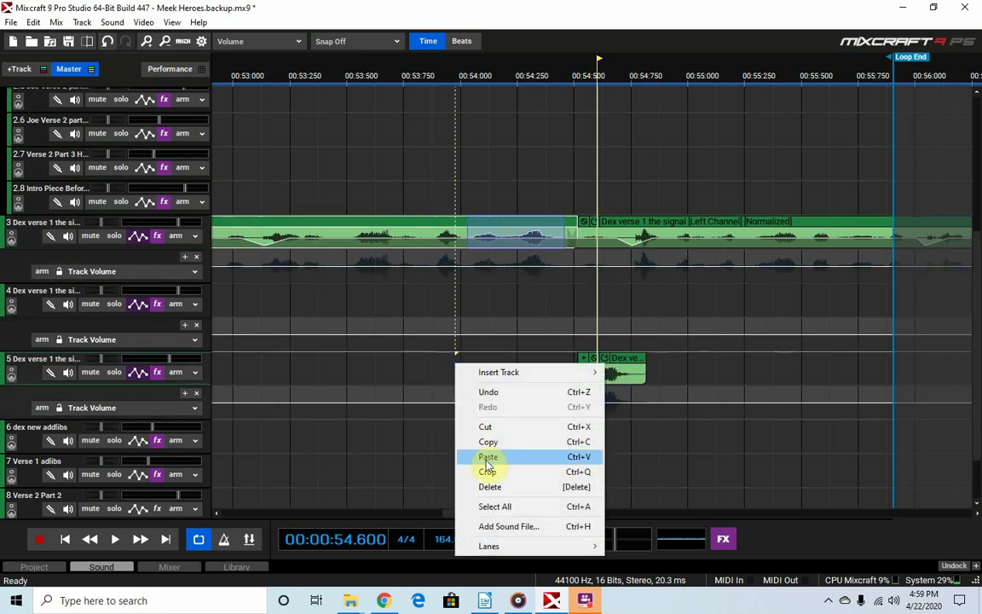
click(488, 458)
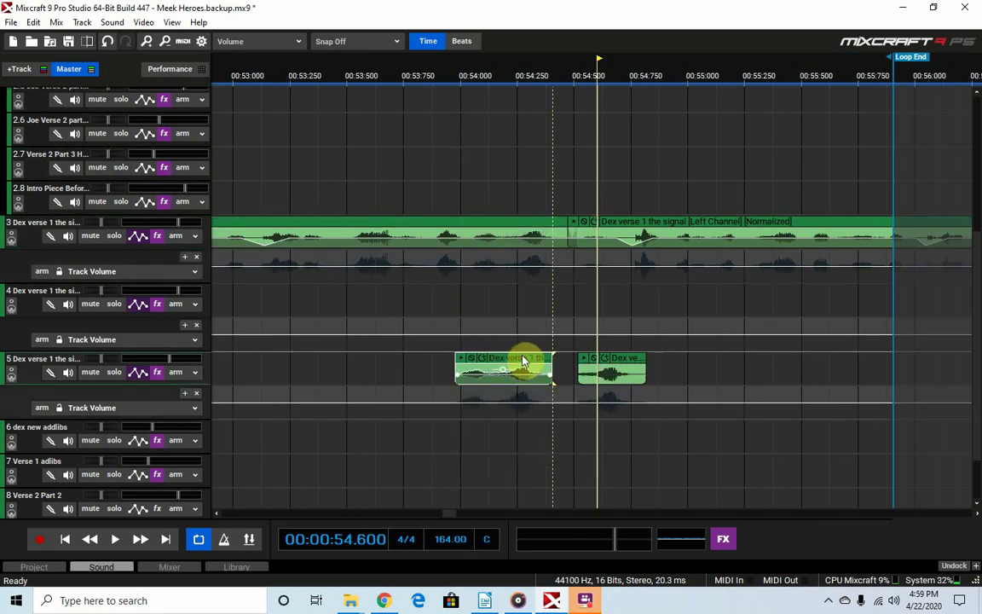
mouse_move(519, 364)
mouse_down()
mouse_move(634, 368)
mouse_move(522, 362)
mouse_up()
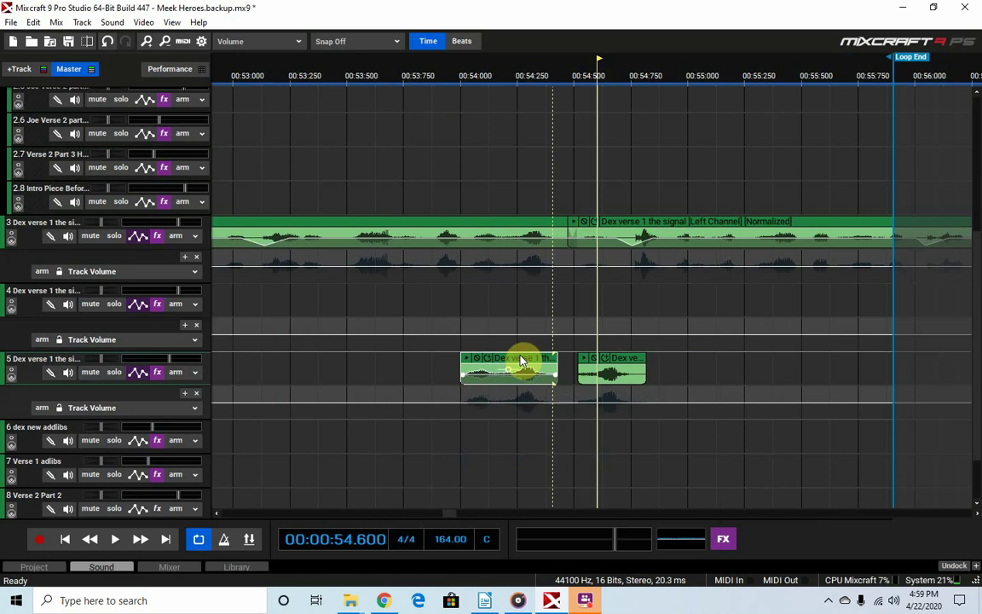
key(ctrl+z)
key(ctrl+z)
key(ctrl+z)
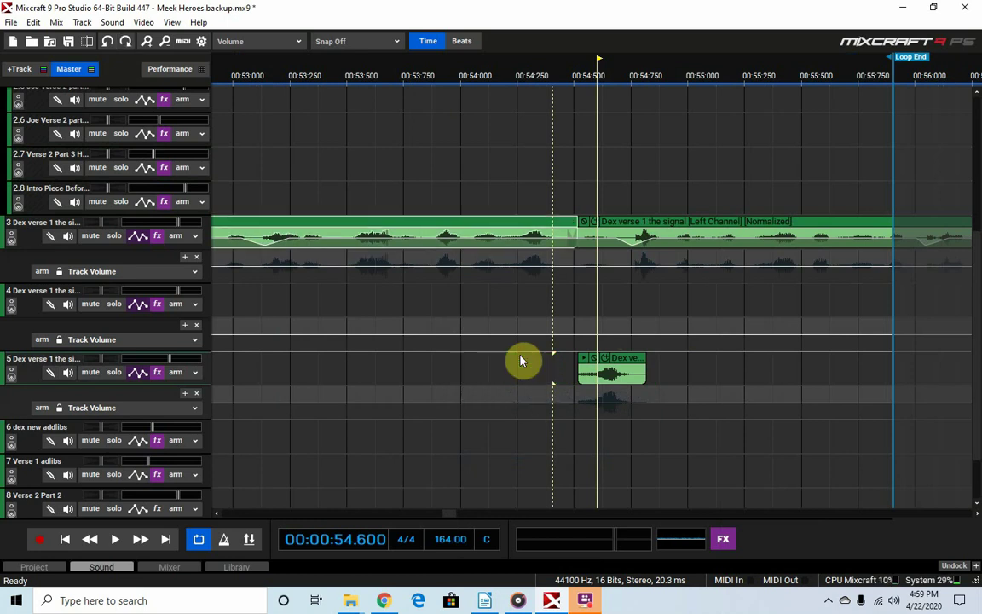
scroll(456, 245, down, 1)
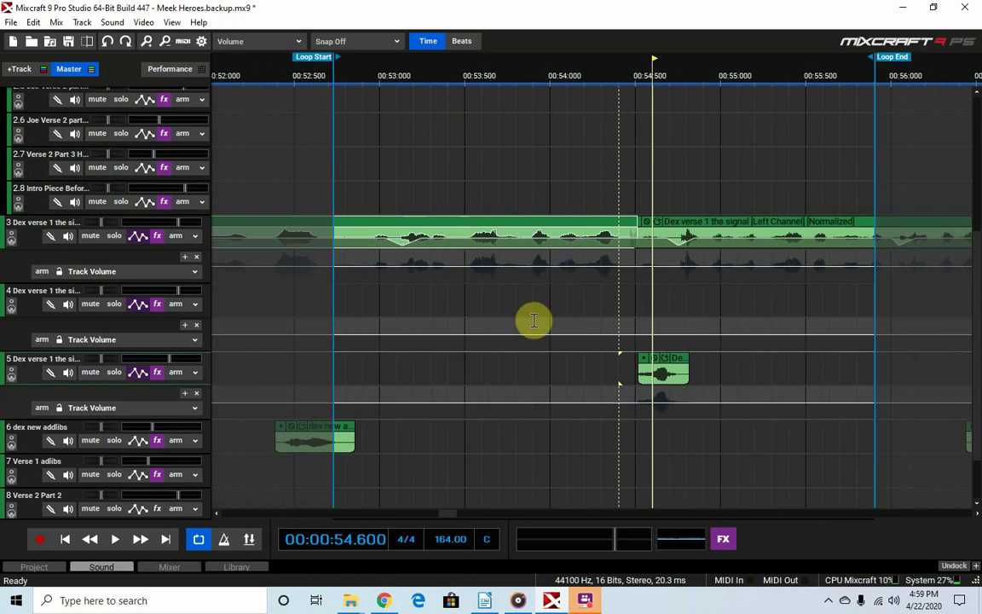
scroll(537, 316, down, 1)
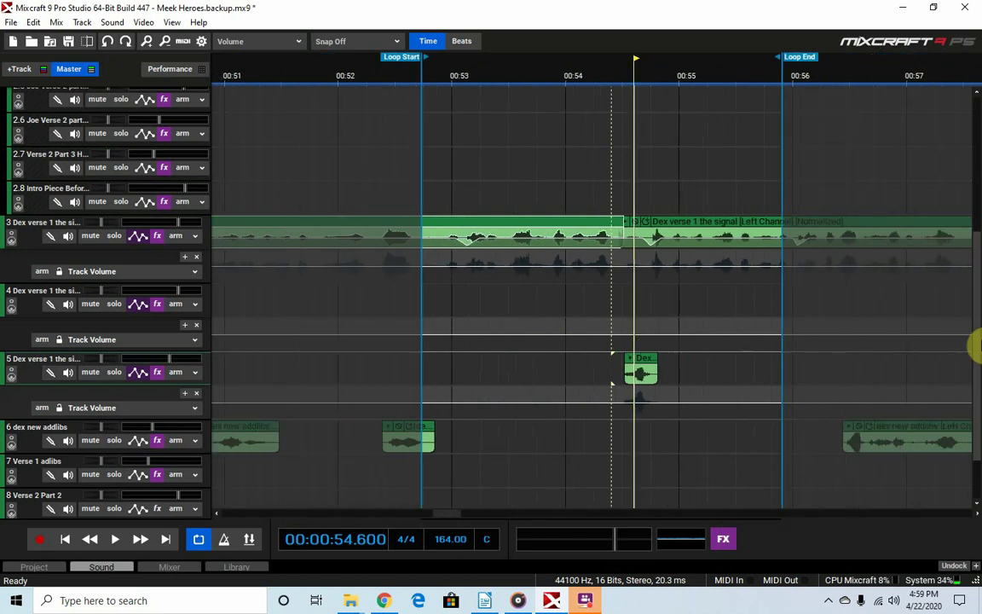
scroll(920, 319, up, 1)
scroll(811, 287, down, 2)
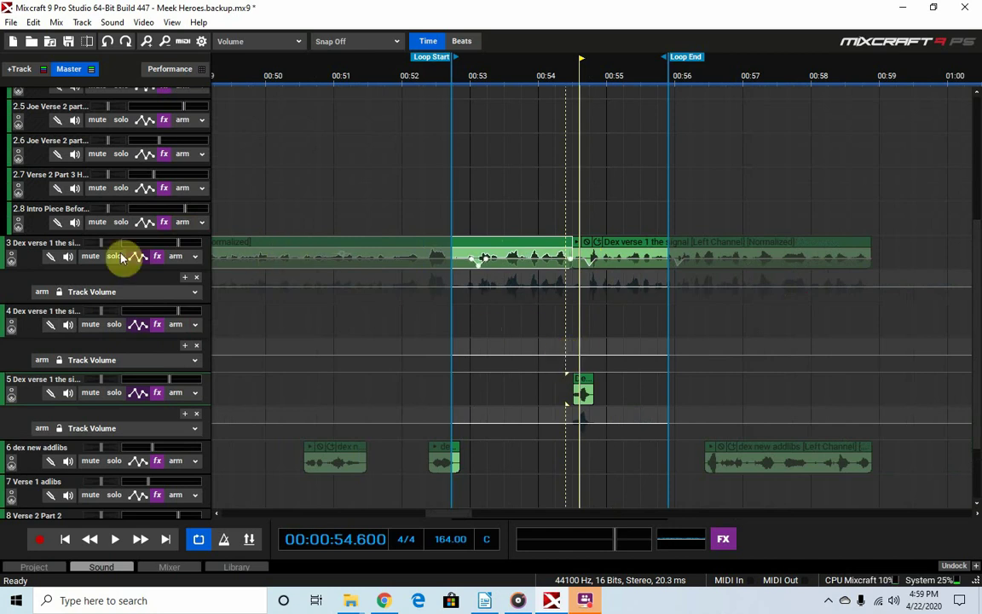
right_click(27, 262)
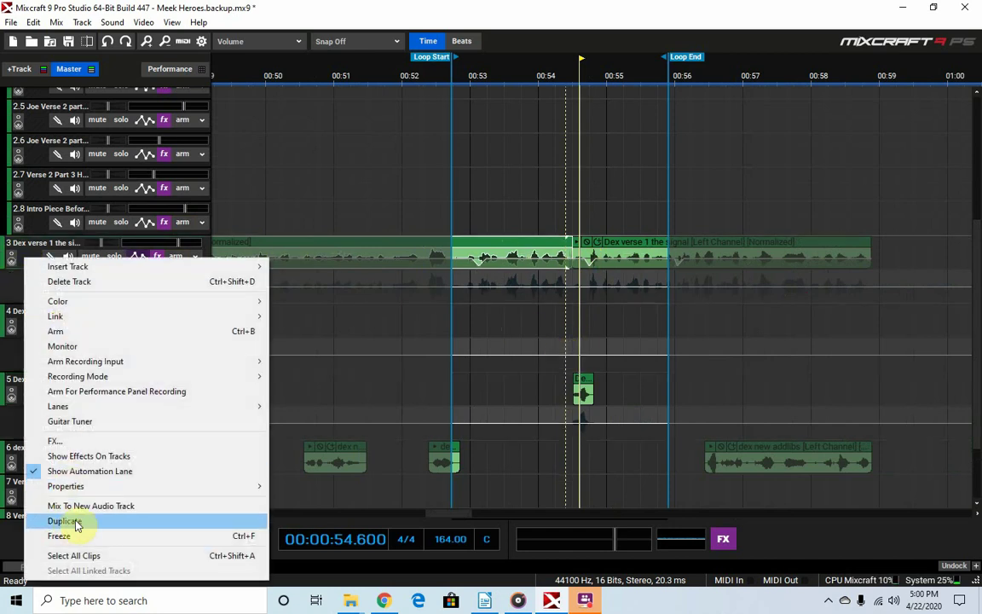
click(240, 8)
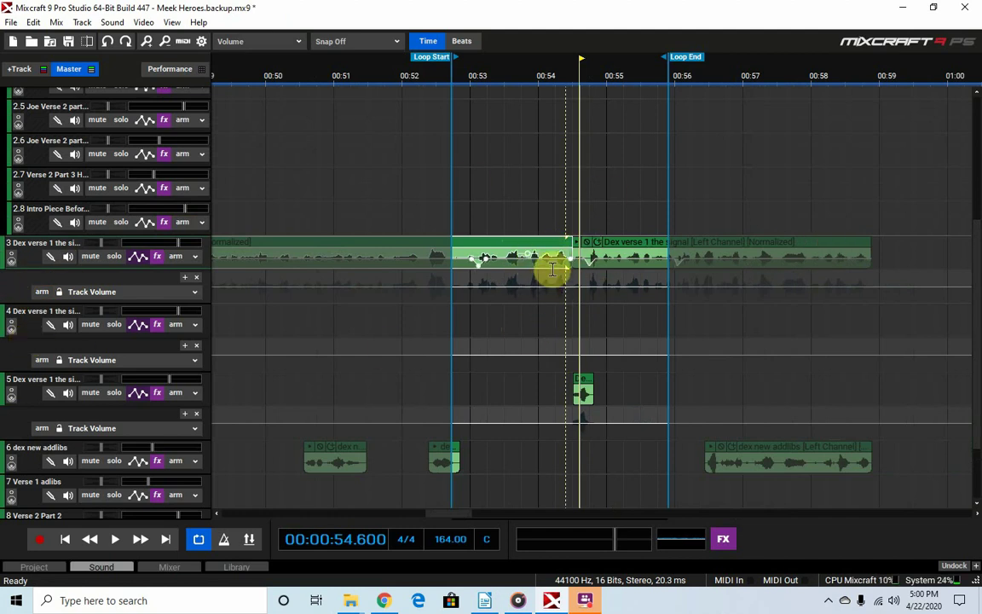
scroll(553, 269, up, 5)
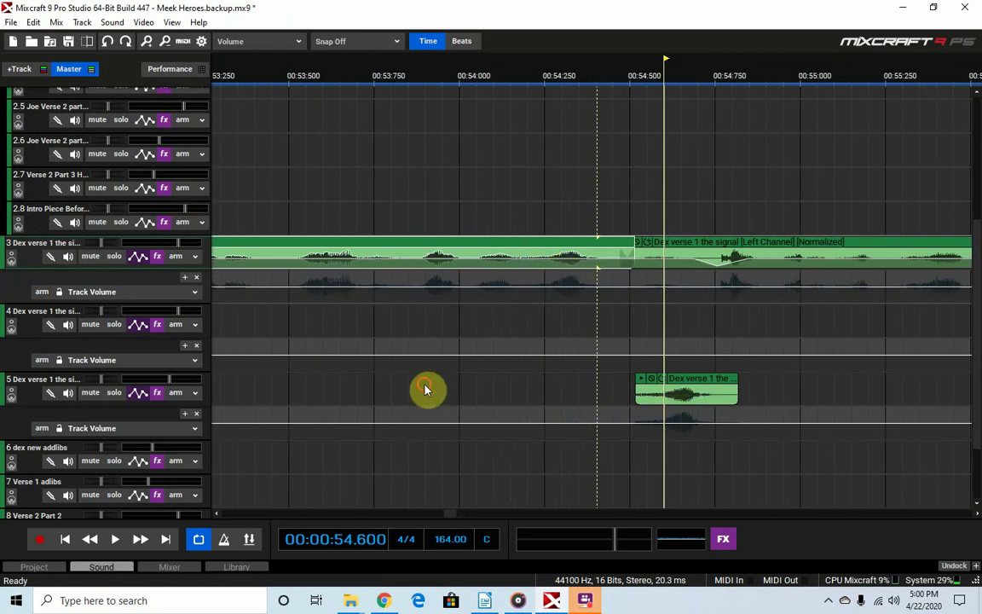
- Solo tracks 3 and 5 and briefly play from the loop start
click(113, 256)
click(114, 392)
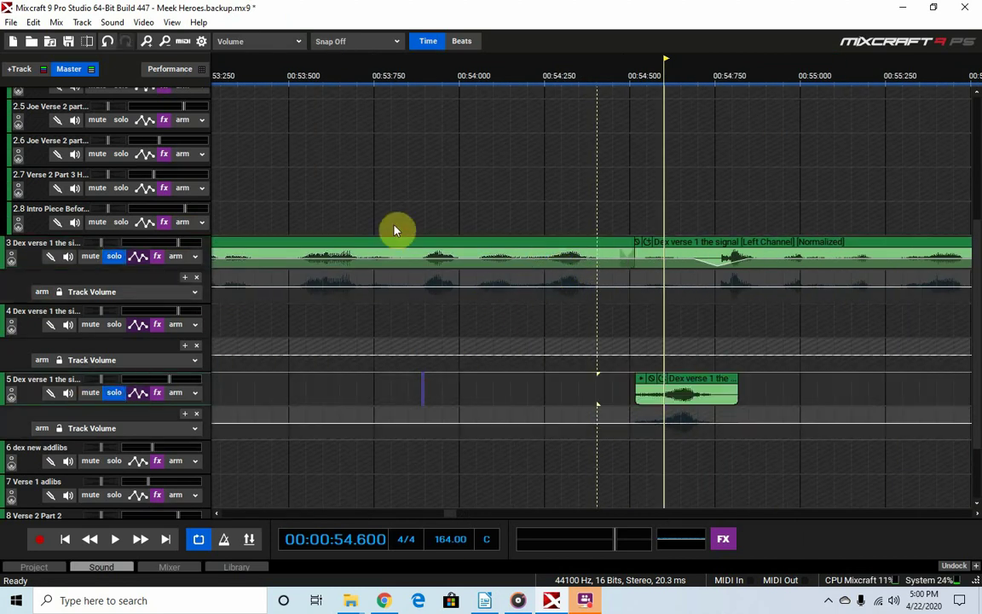
scroll(412, 247, down, 2)
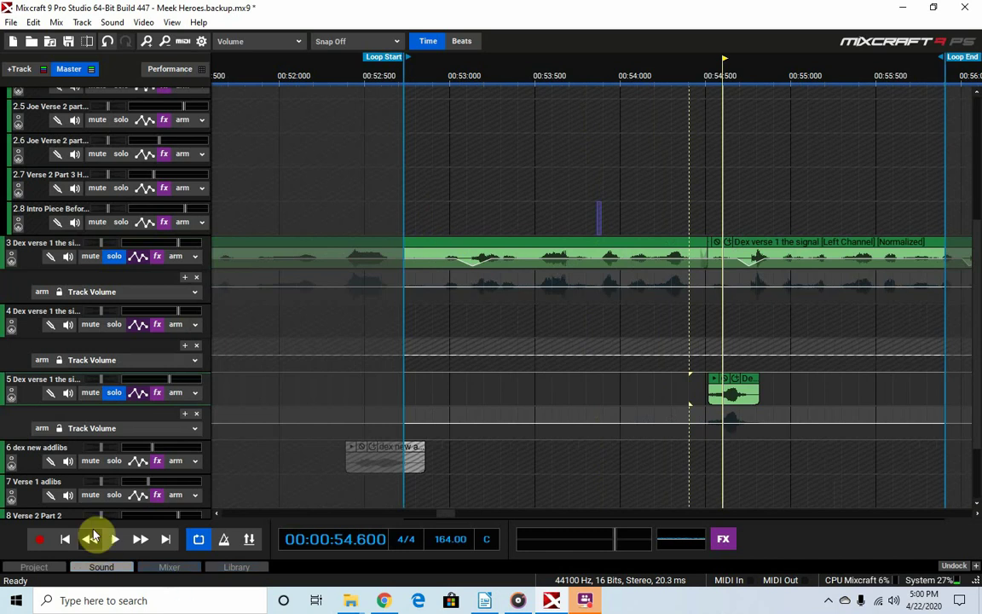
click(65, 538)
key(space)
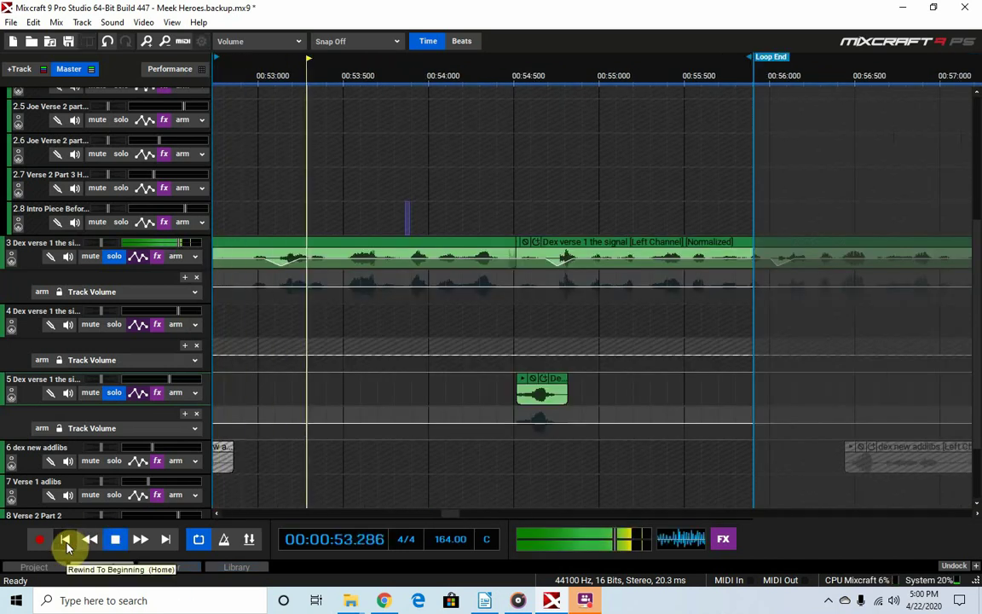
key(space)
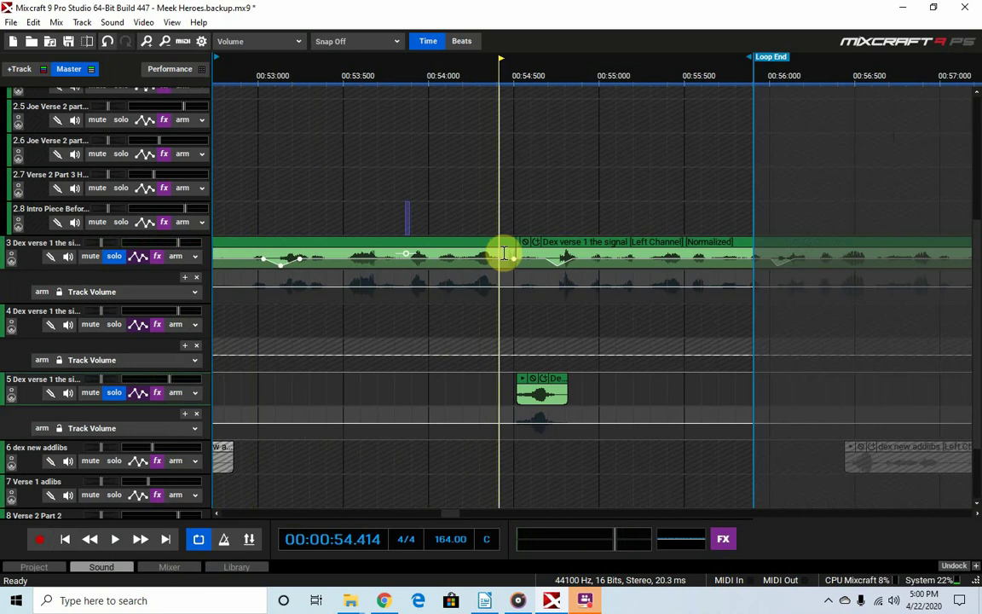
- Select a range on track 3's vocal and review its effect list
drag(504, 253, 435, 247)
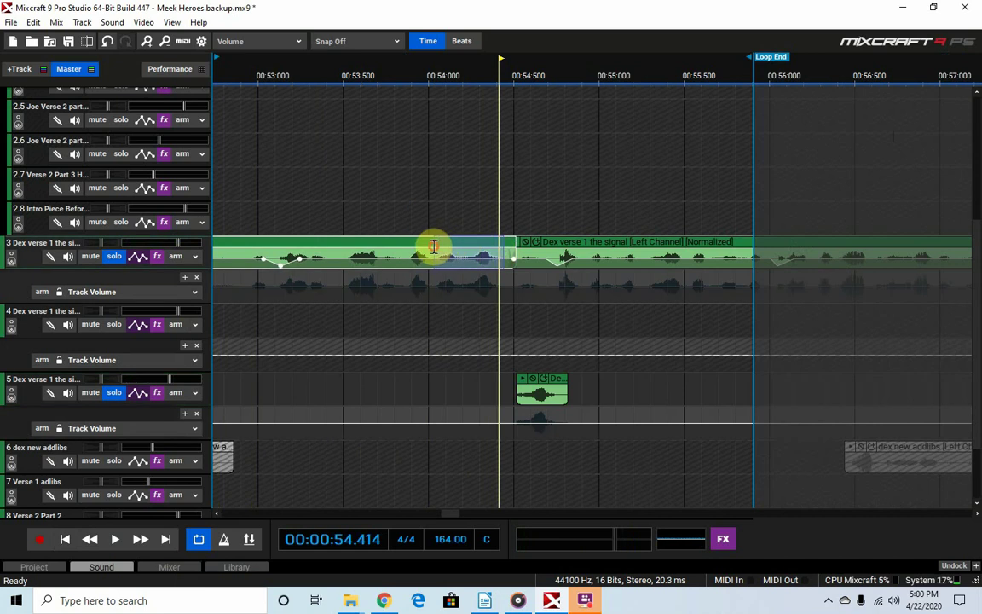
click(174, 256)
scroll(209, 324, down, 3)
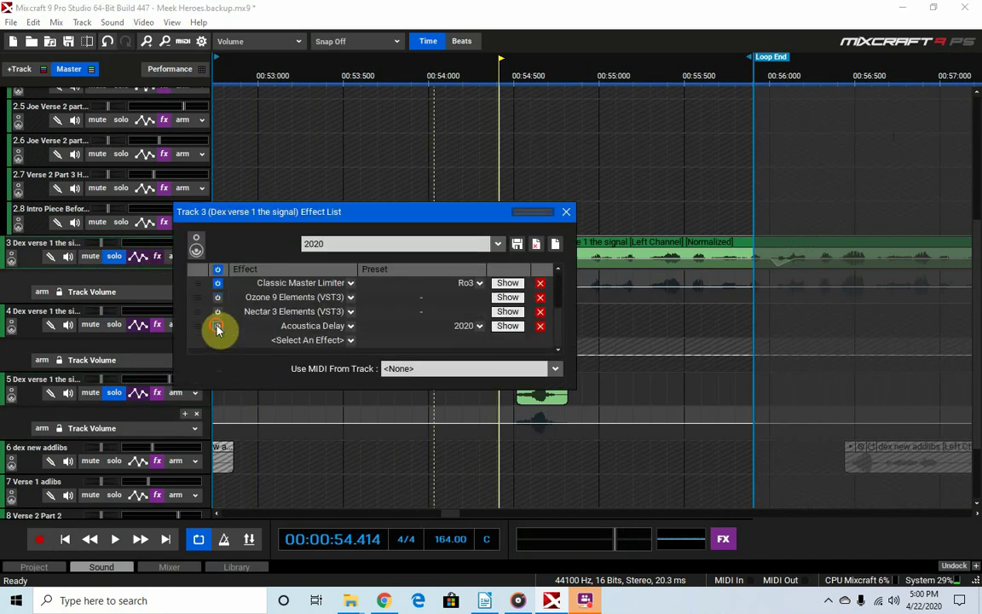
click(566, 211)
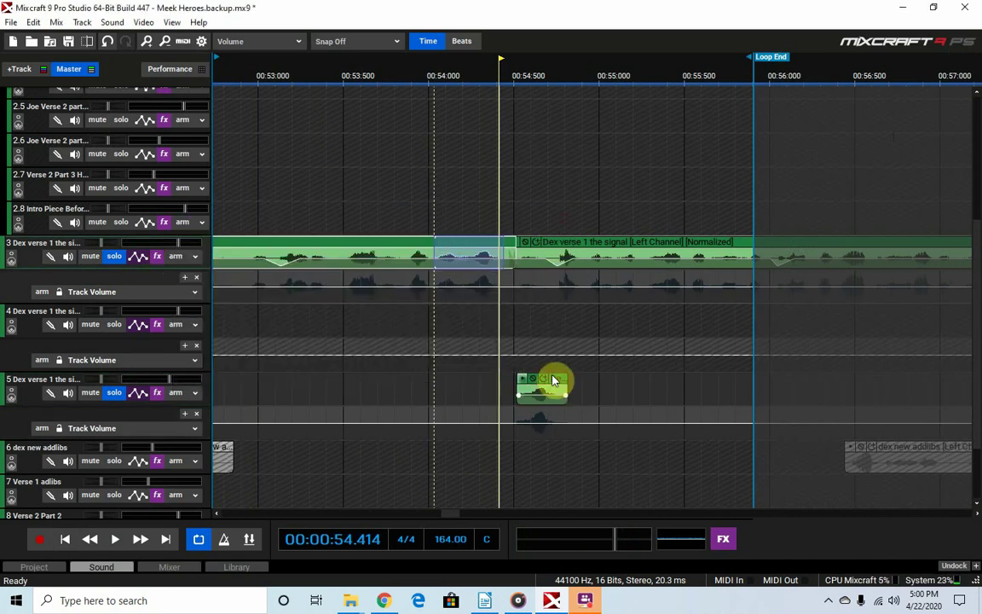
- Play the rhyming word from about 00:53.3 with tracks 3 and 5 soloed
click(309, 215)
click(309, 215)
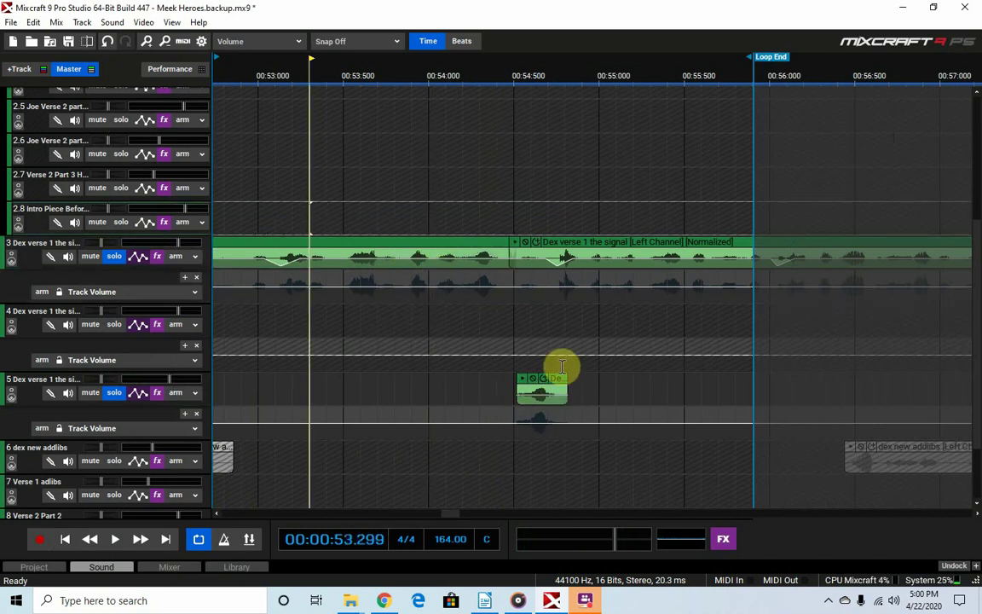
scroll(493, 360, down, 1)
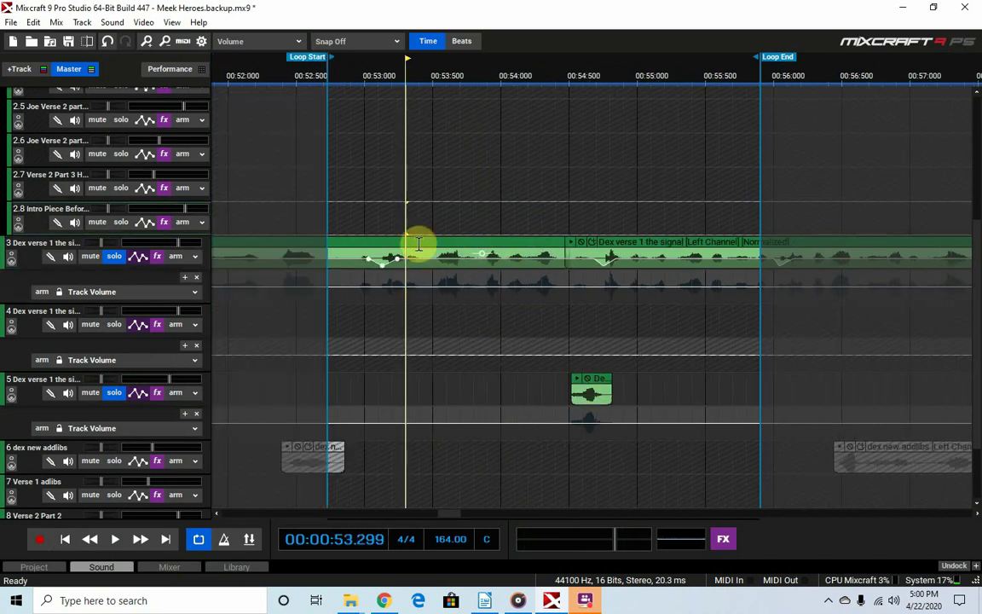
key(space)
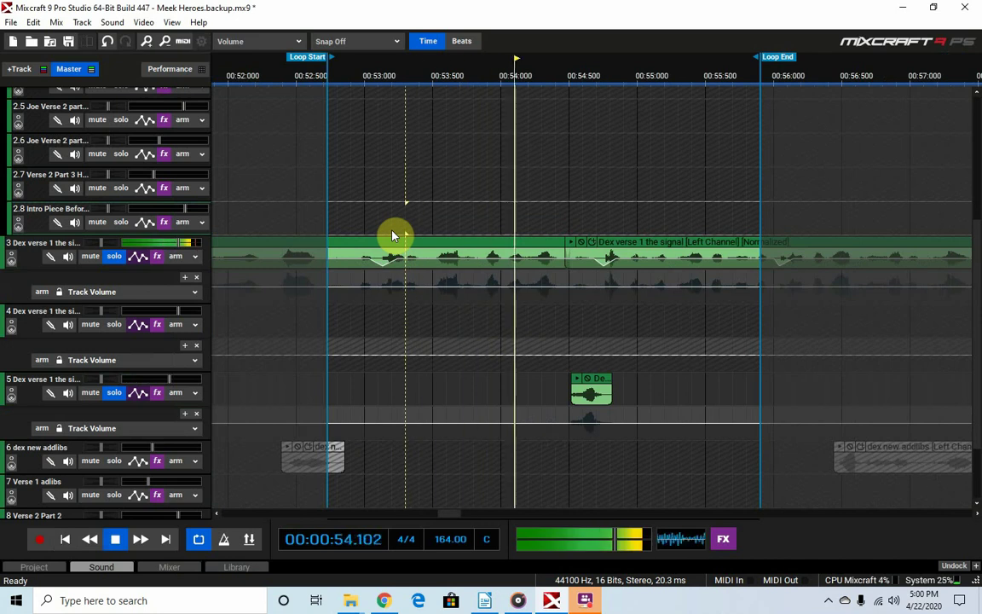
key(space)
scroll(597, 341, up, 1)
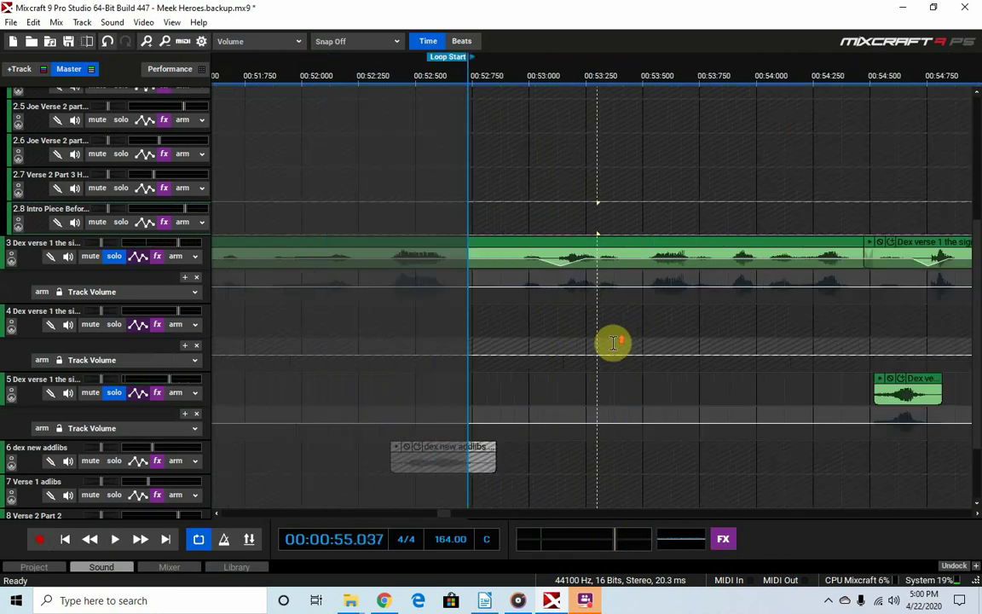
scroll(452, 520, down, 5)
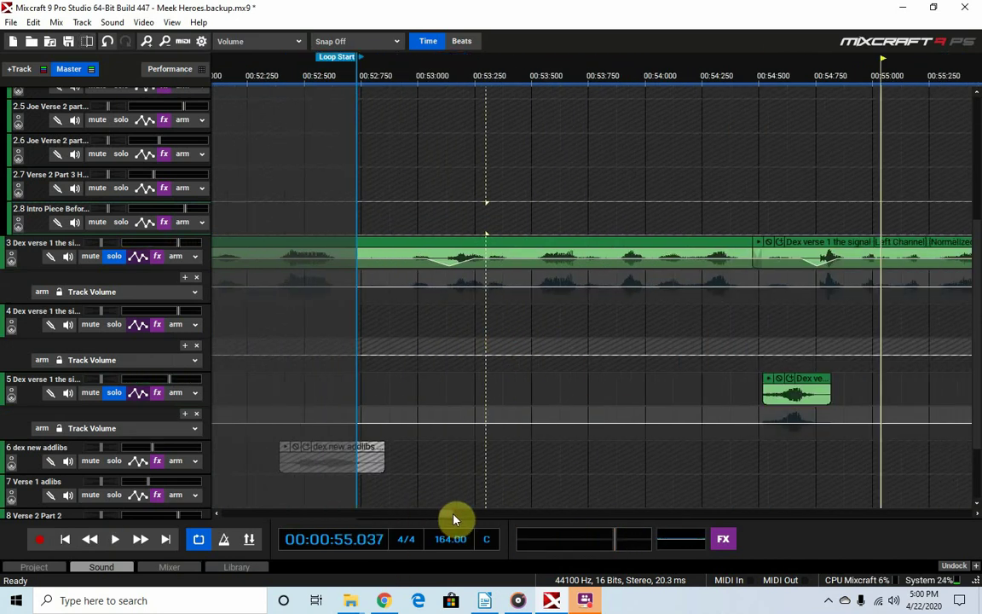
- Duplicate track 5 as track 6, nudge track 5's word clip earlier, and pan track 6 56% right
right_click(17, 398)
click(72, 333)
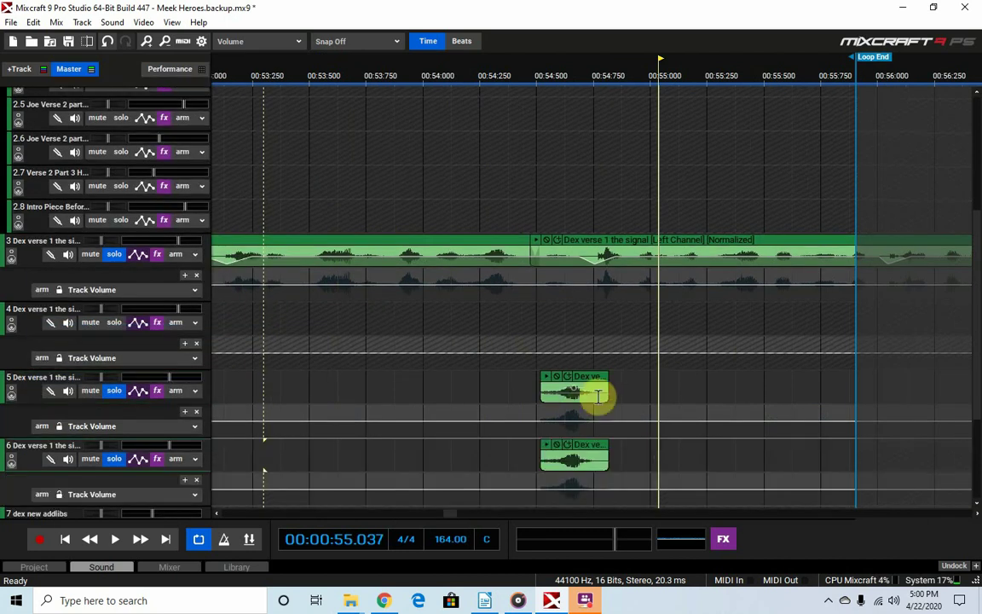
drag(600, 385, 566, 383)
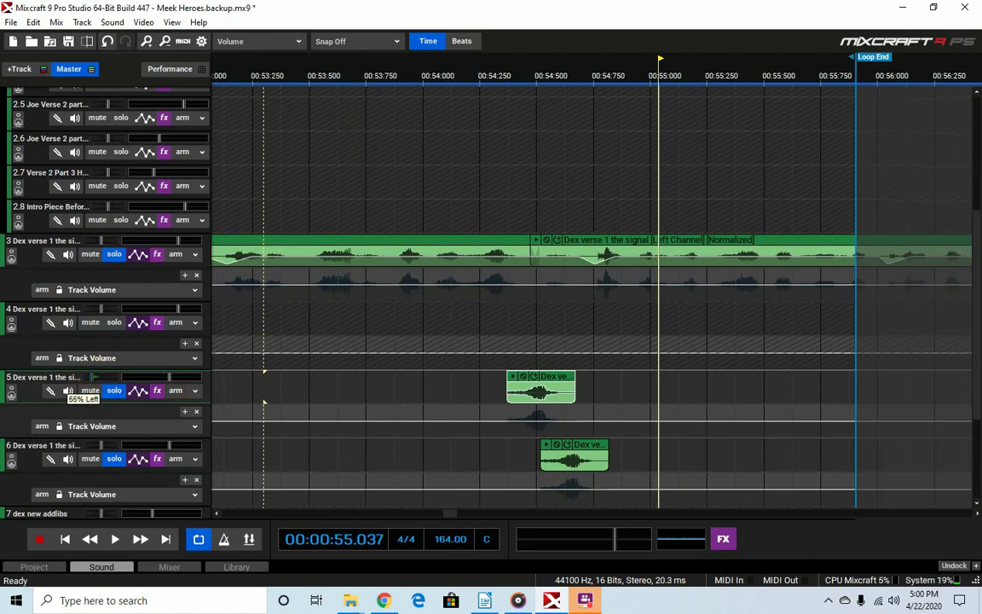
drag(101, 446, 103, 445)
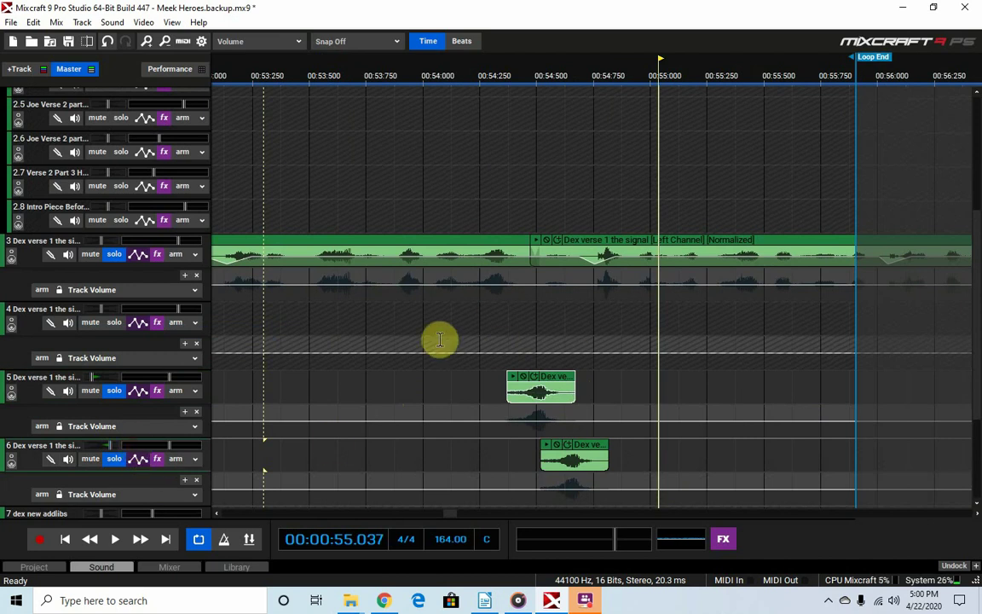
- Play back from about 00:53.6, just before the word, to hear the echo
click(330, 393)
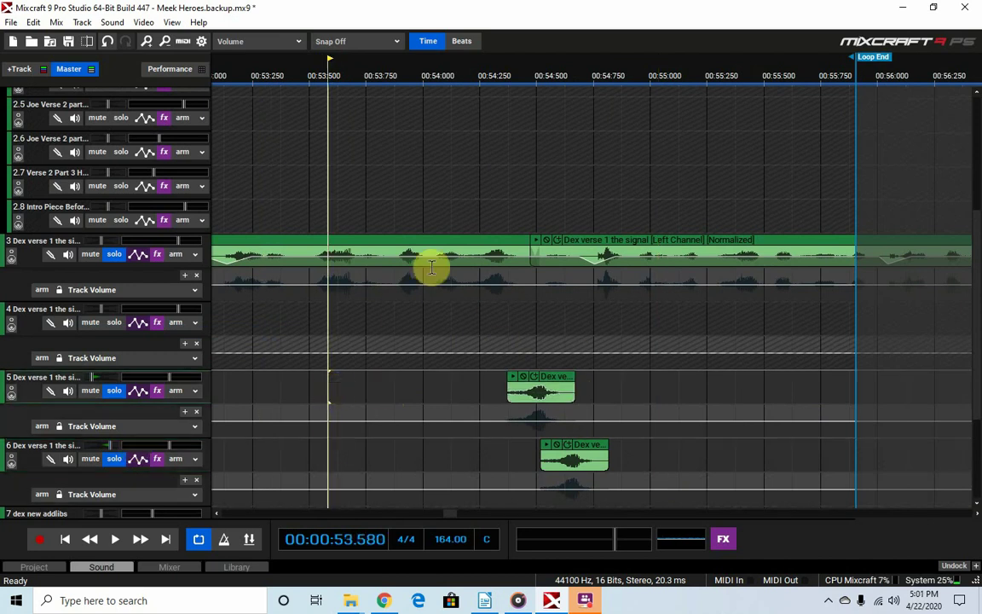
click(290, 216)
key(space)
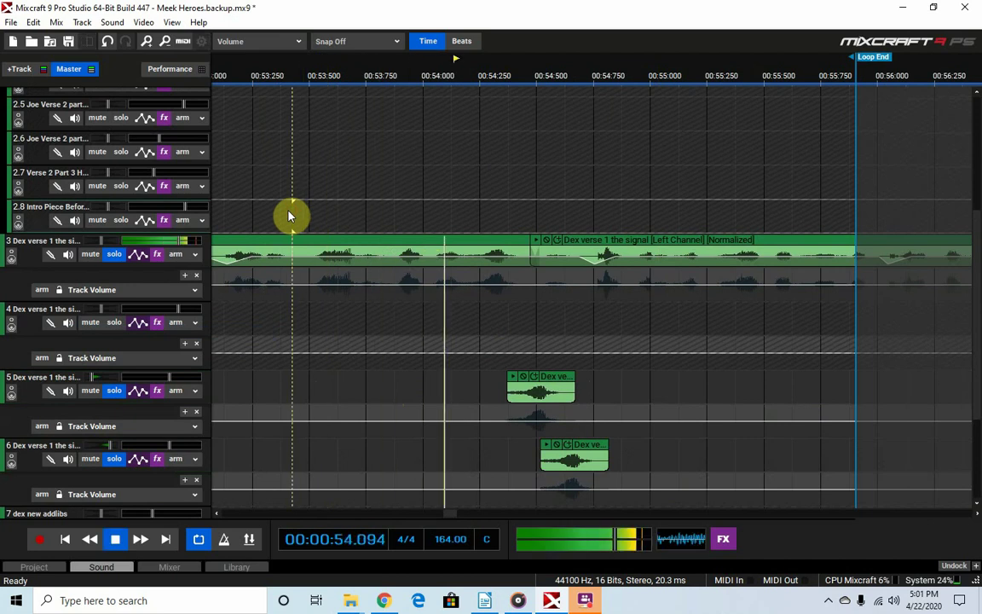
key(space)
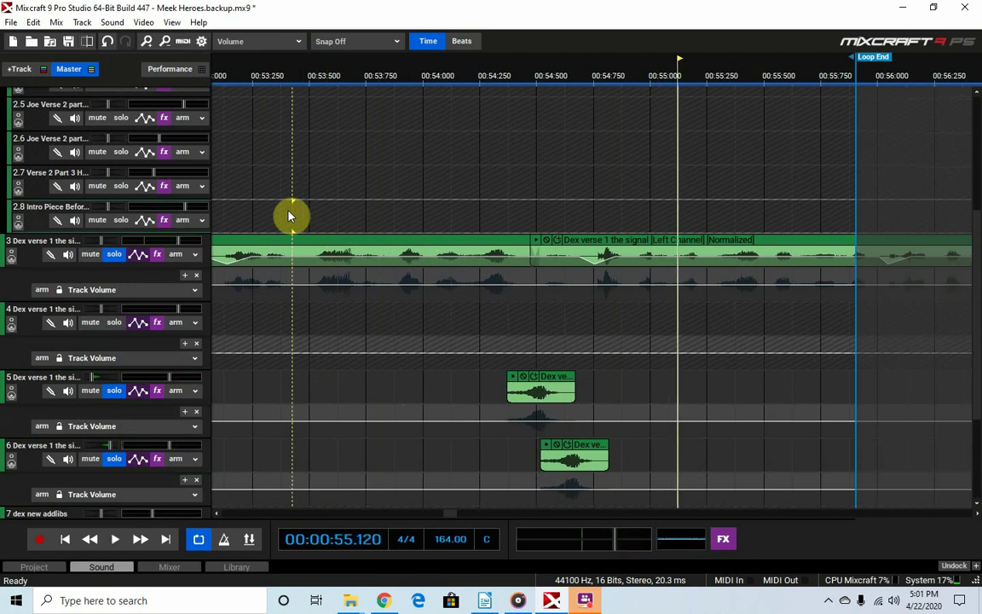
scroll(603, 388, down, 3)
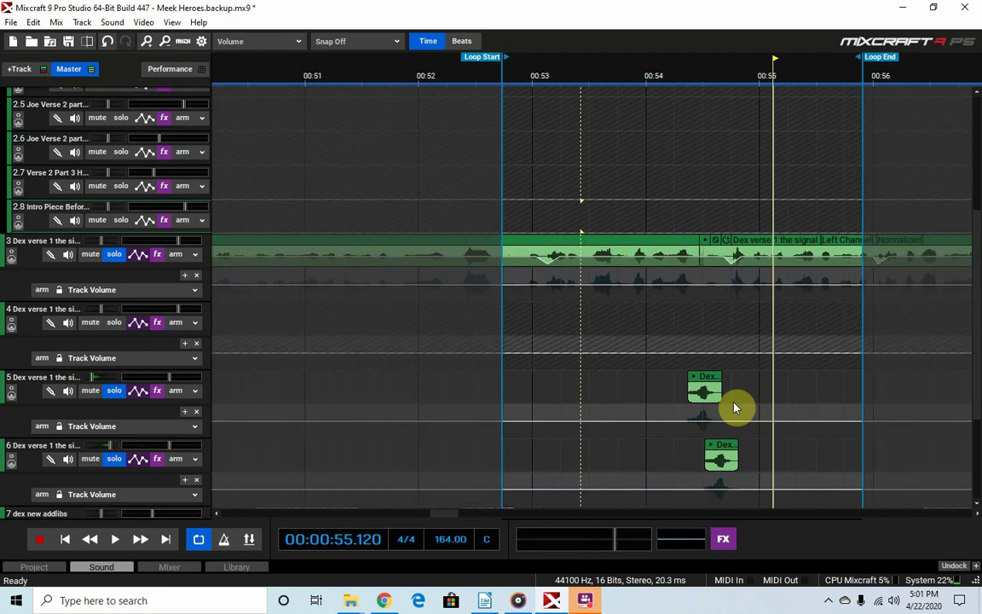
scroll(780, 368, up, 2)
scroll(781, 360, down, 2)
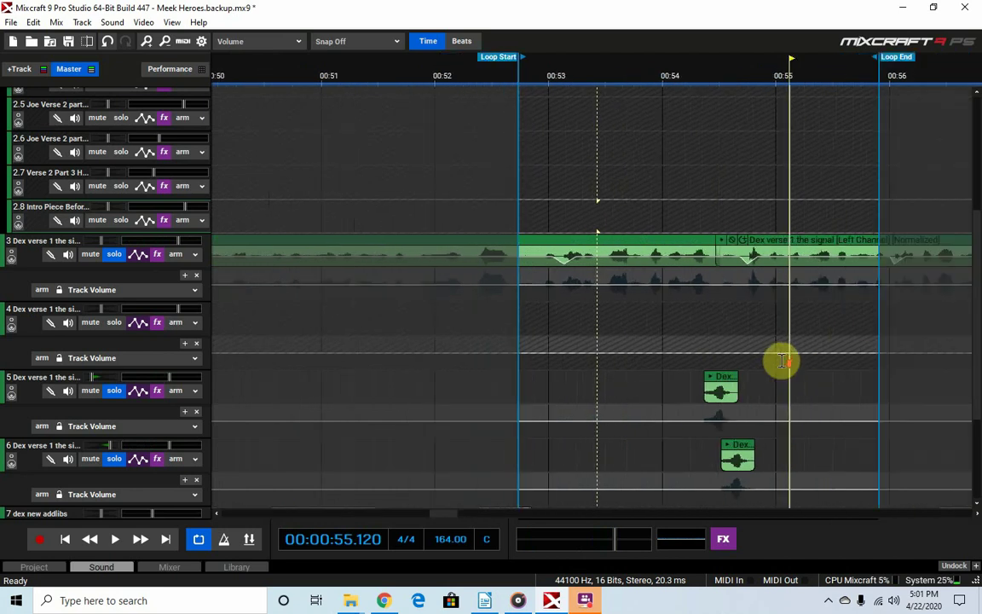
scroll(975, 282, up, 1)
scroll(975, 281, up, 2)
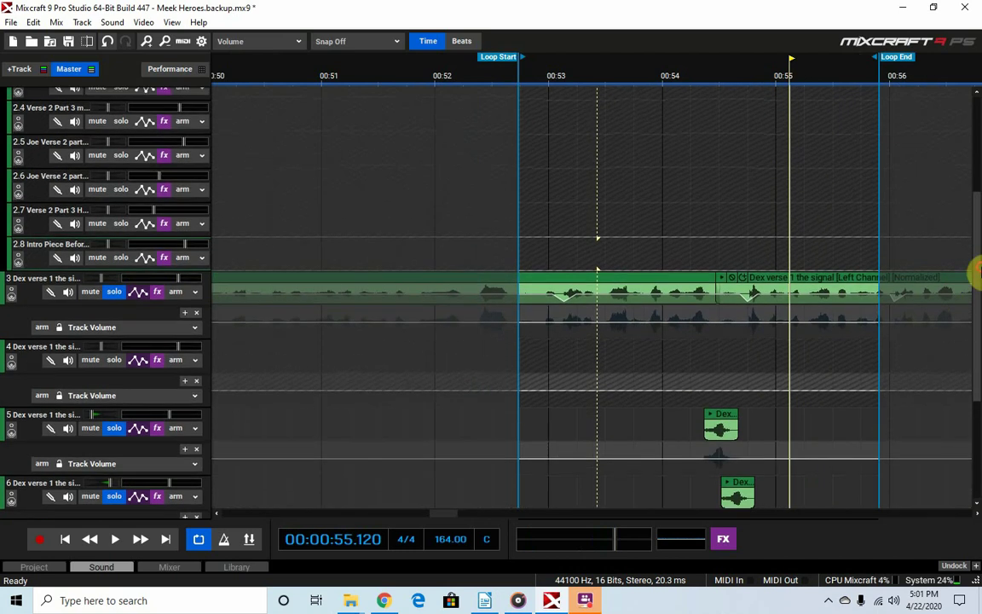
drag(974, 273, 975, 305)
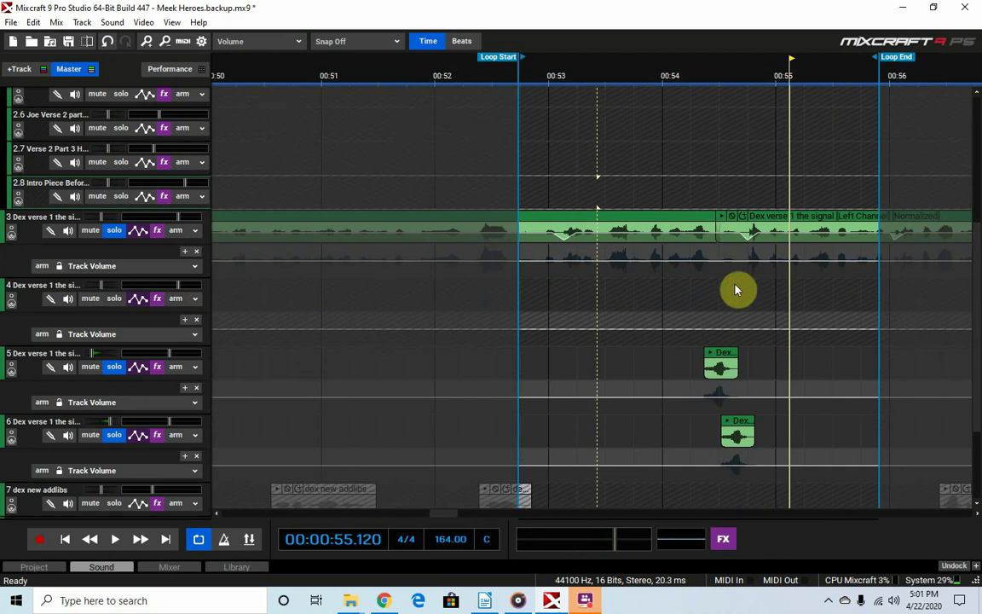
scroll(682, 295, down, 2)
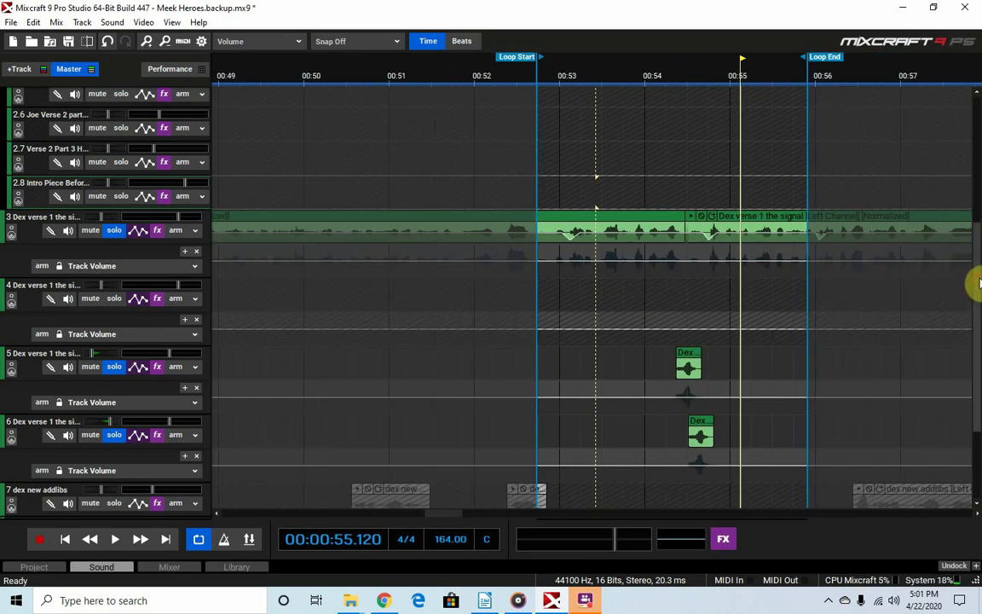
scroll(976, 285, up, 4)
scroll(977, 285, down, 3)
scroll(976, 290, down, 1)
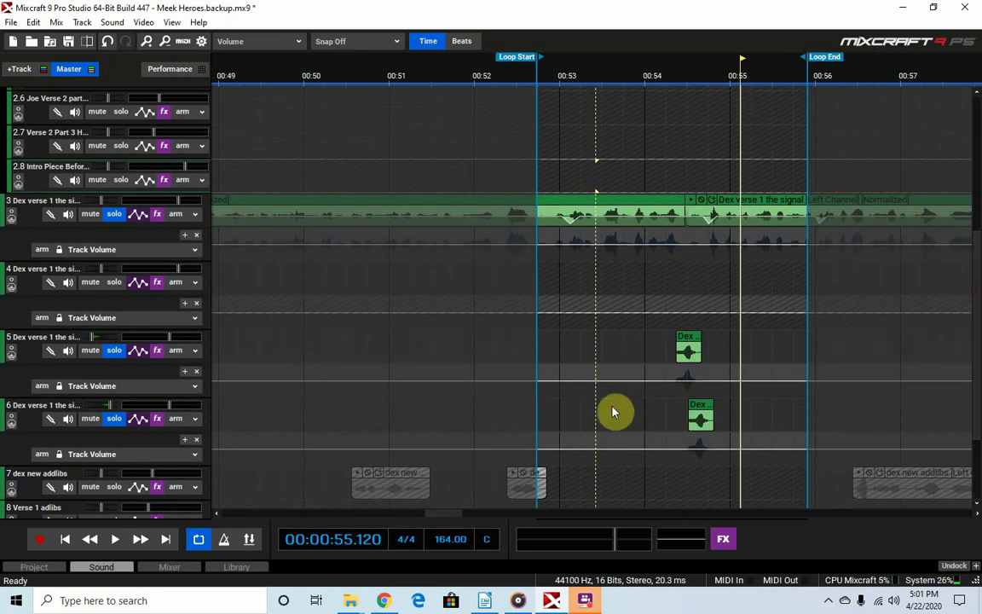
scroll(682, 365, up, 3)
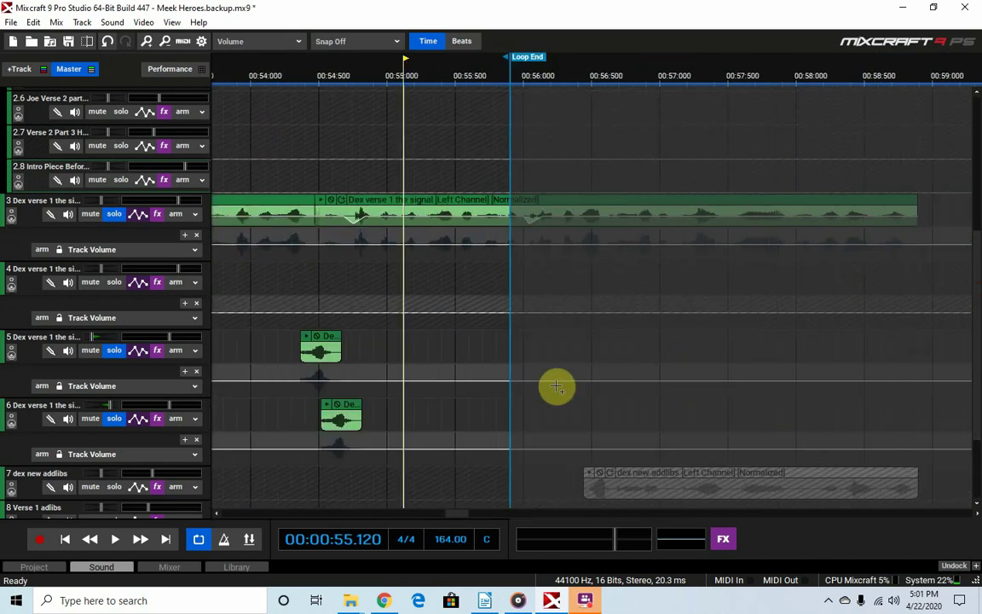